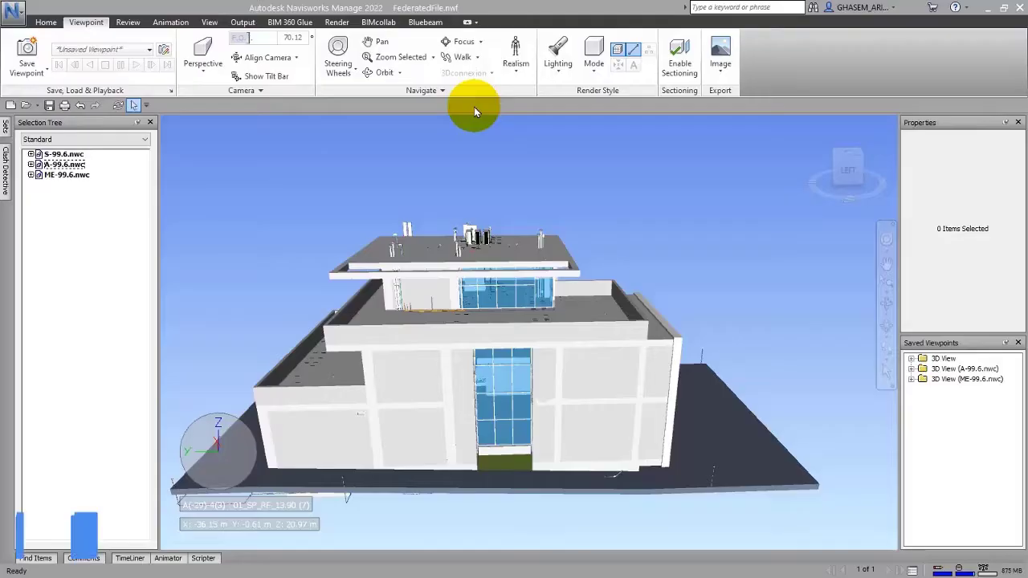
Switch to Fly and fly down to the orange pipes beside the glazed ground-floor wall
{"action": "left_click", "coordinate": [477, 58]}
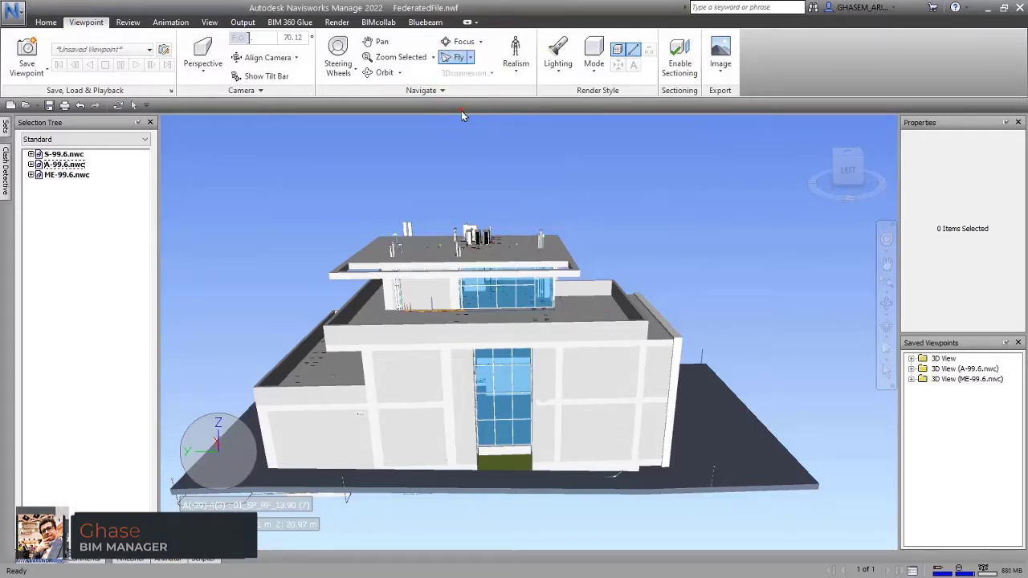
{"action": "left_click_drag", "start_coordinate": [445, 258], "coordinate": [439, 296]}
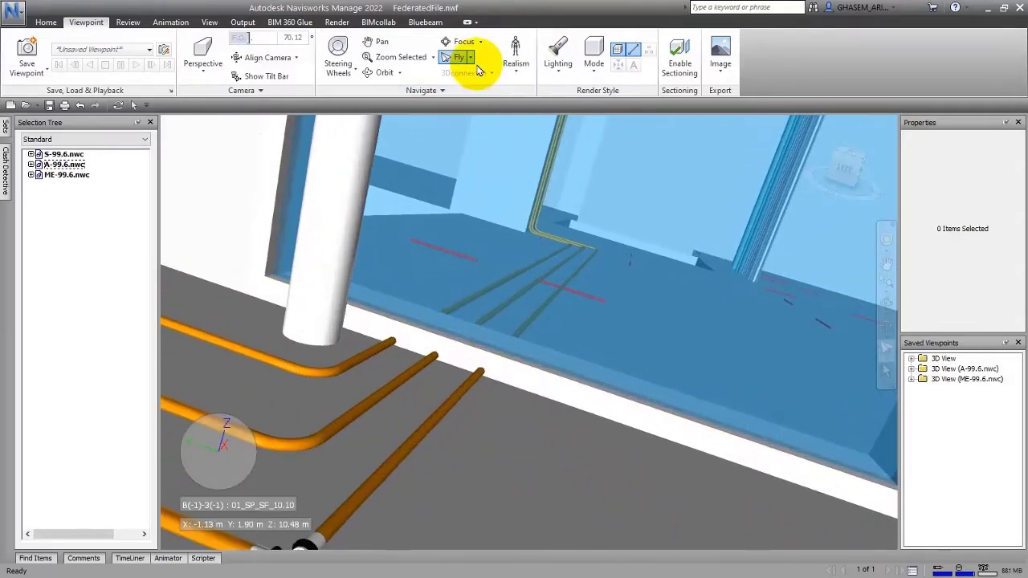
Jump to the isometric whole-building view and walk around toward the building
{"action": "left_click", "coordinate": [860, 159]}
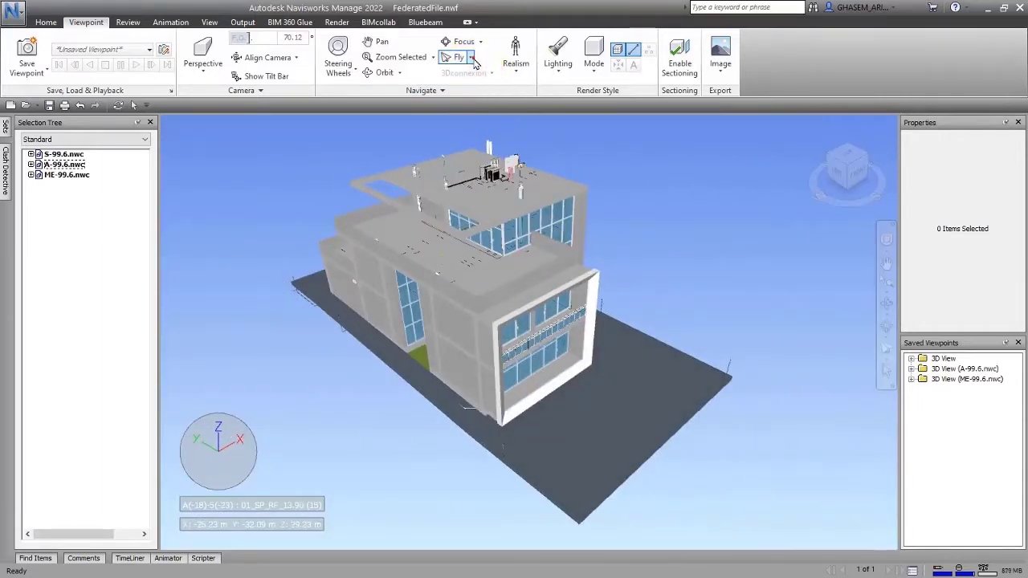
{"action": "left_click_drag", "start_coordinate": [567, 383], "coordinate": [586, 373]}
{"action": "left_click_drag", "start_coordinate": [565, 308], "coordinate": [511, 209]}
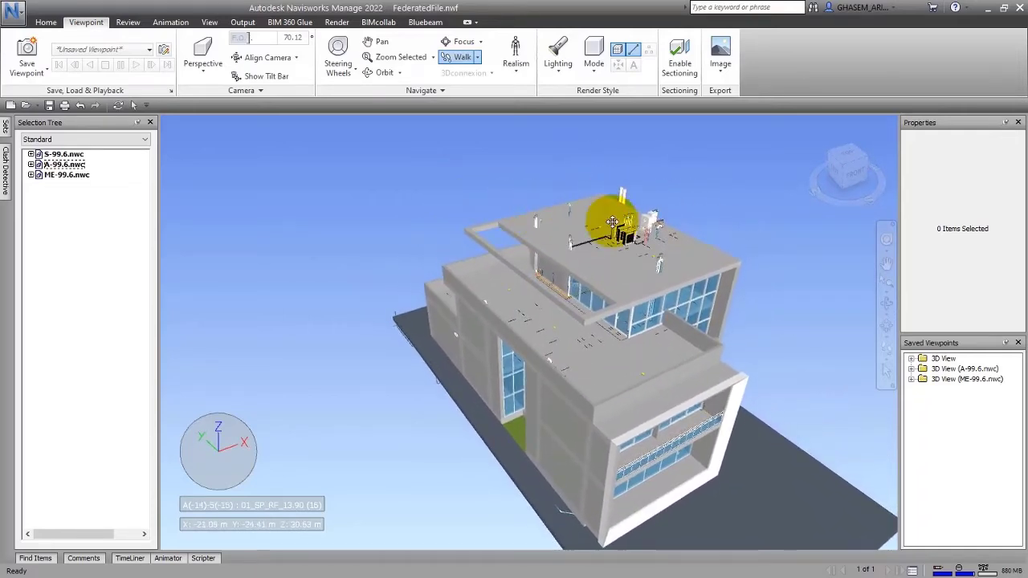
{"action": "left_click_drag", "start_coordinate": [616, 327], "coordinate": [525, 217]}
Walk along the building, tilting down, through the glazed facade into a ground-floor room
{"action": "left_click_drag", "start_coordinate": [527, 313], "coordinate": [587, 405]}
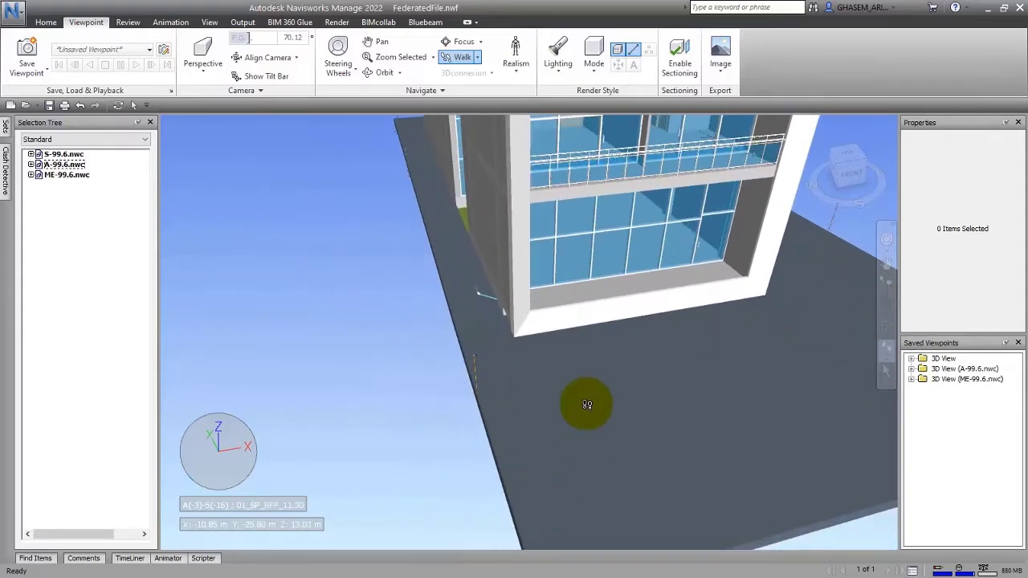
{"action": "left_click_drag", "start_coordinate": [617, 220], "coordinate": [603, 254]}
{"action": "mouse_move", "coordinate": [632, 352]}
{"action": "left_mouse_down"}
{"action": "mouse_move", "coordinate": [656, 409]}
{"action": "mouse_move", "coordinate": [647, 562]}
{"action": "mouse_move", "coordinate": [654, 507]}
{"action": "left_mouse_up"}
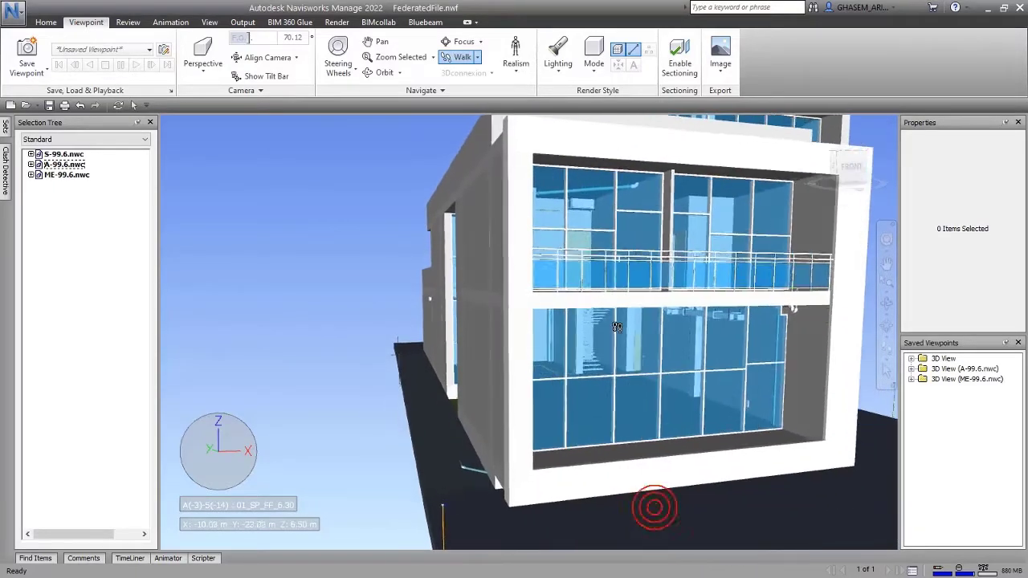
{"action": "left_click_drag", "start_coordinate": [617, 326], "coordinate": [582, 221]}
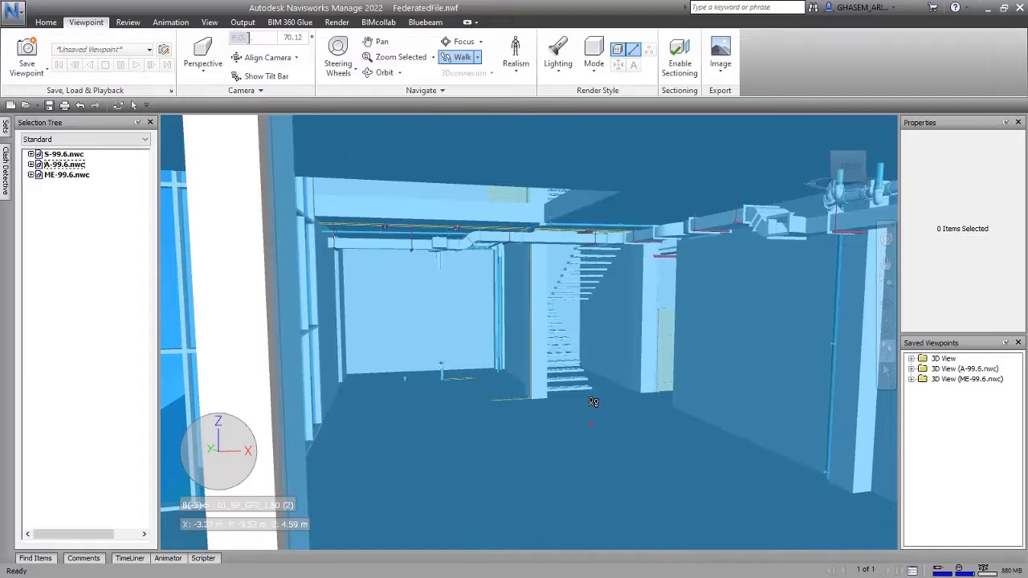
Walk deeper into the ground-floor room, turning left and then right
{"action": "left_click_drag", "start_coordinate": [593, 401], "coordinate": [582, 294]}
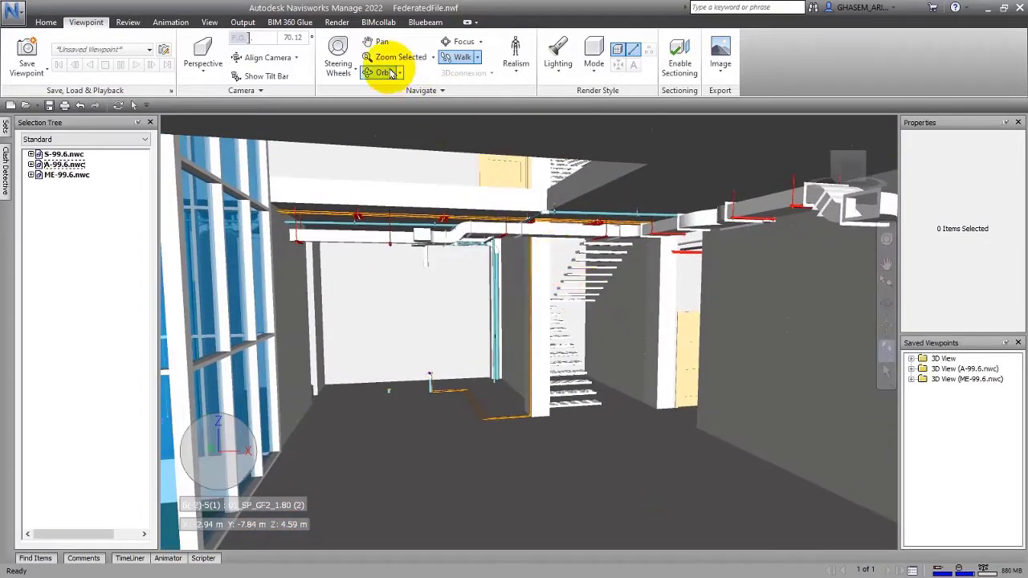
{"action": "mouse_move", "coordinate": [478, 280]}
{"action": "left_mouse_down"}
{"action": "mouse_move", "coordinate": [474, 257]}
{"action": "mouse_move", "coordinate": [470, 268]}
{"action": "left_mouse_up"}
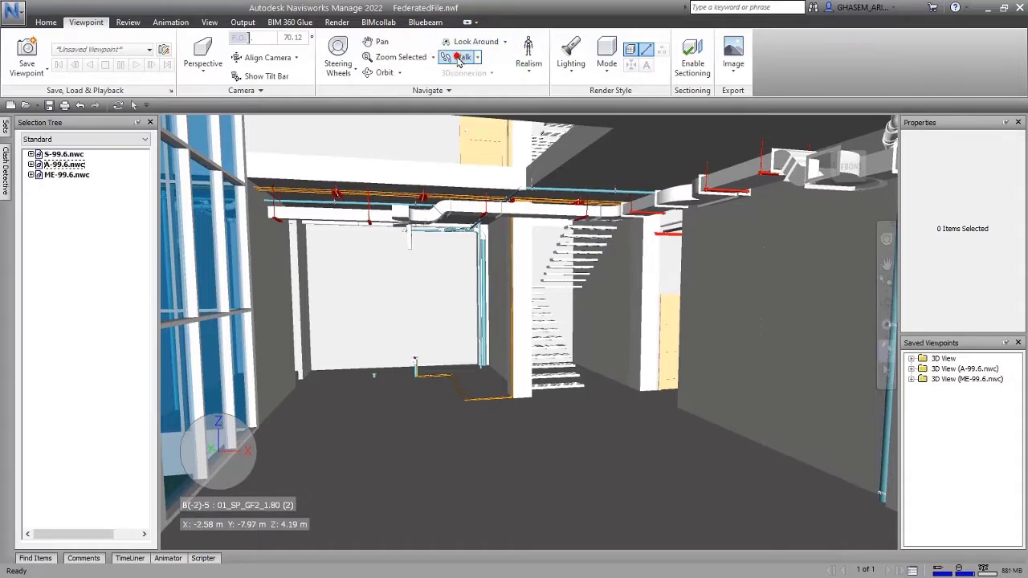
{"action": "left_click_drag", "start_coordinate": [548, 506], "coordinate": [505, 402]}
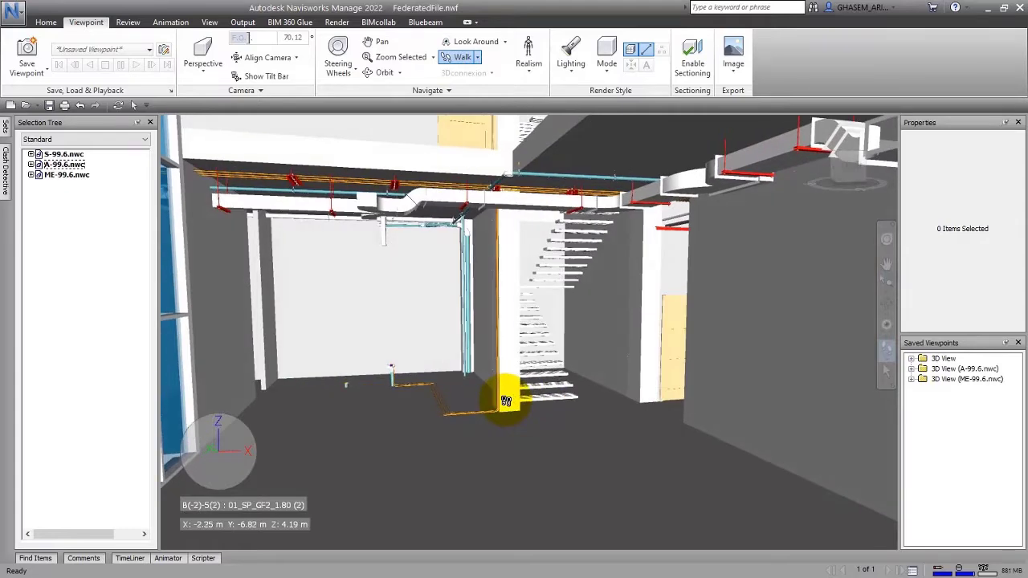
{"action": "left_click_drag", "start_coordinate": [596, 431], "coordinate": [590, 378]}
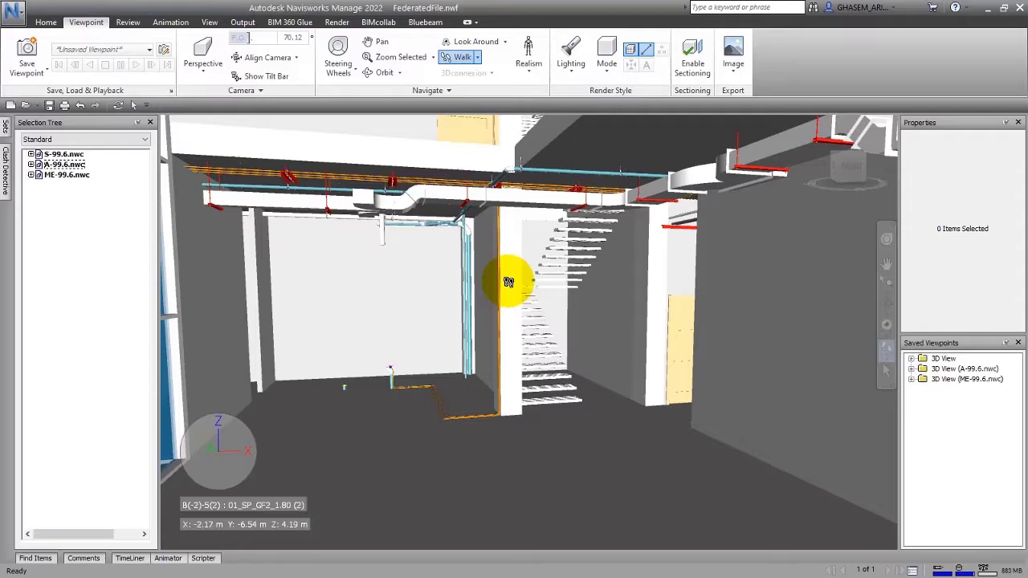
{"action": "left_click_drag", "start_coordinate": [508, 282], "coordinate": [500, 169]}
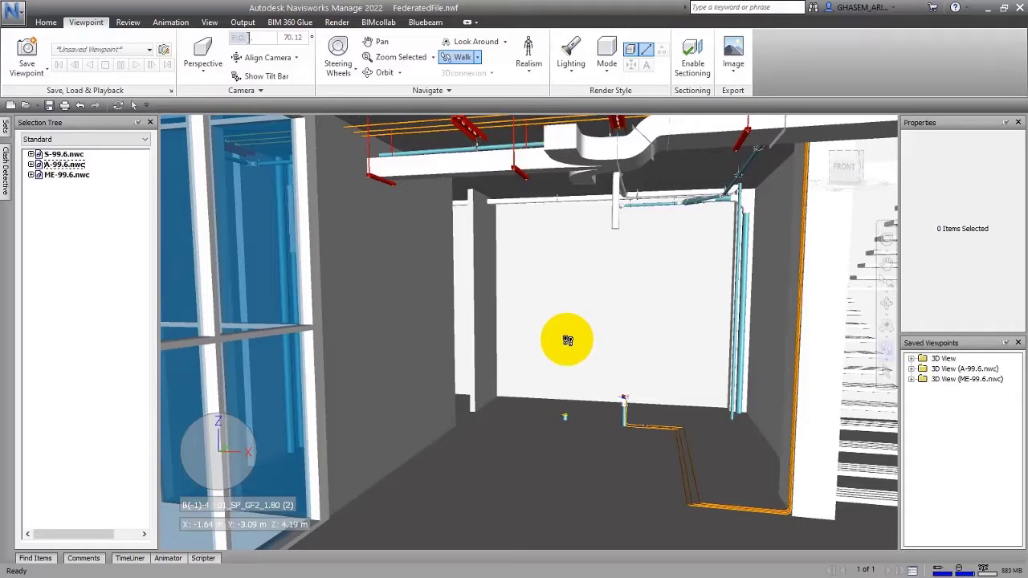
Tilt the camera to frame the end wall beneath the ceiling ducts
{"action": "scroll", "coordinate": [570, 374], "scroll_direction": "up", "scroll_amount": 8}
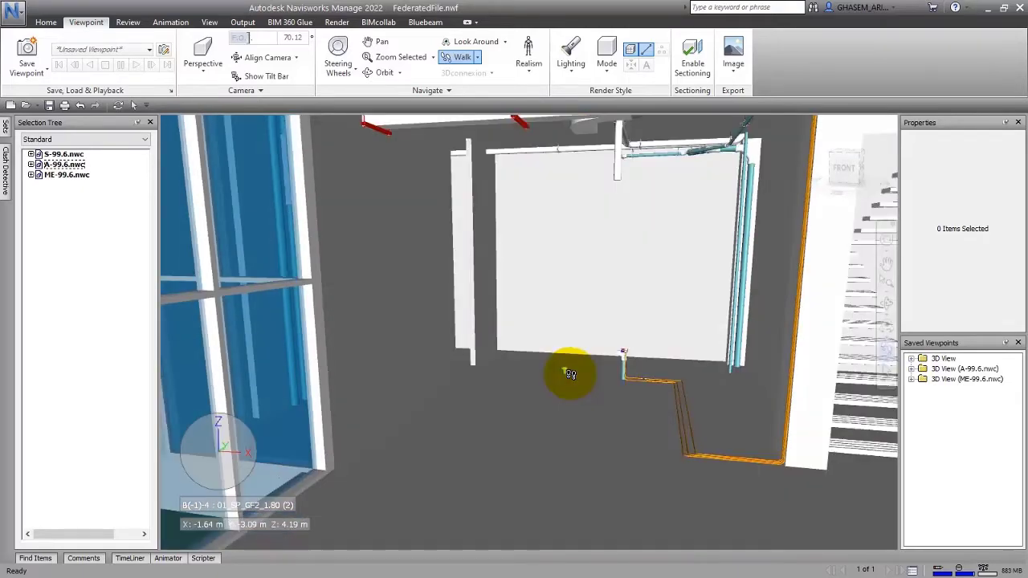
{"action": "scroll", "coordinate": [568, 375], "scroll_direction": "down", "scroll_amount": 8}
{"action": "scroll", "coordinate": [569, 375], "scroll_direction": "up", "scroll_amount": 6}
{"action": "scroll", "coordinate": [569, 375], "scroll_direction": "up", "scroll_amount": 3}
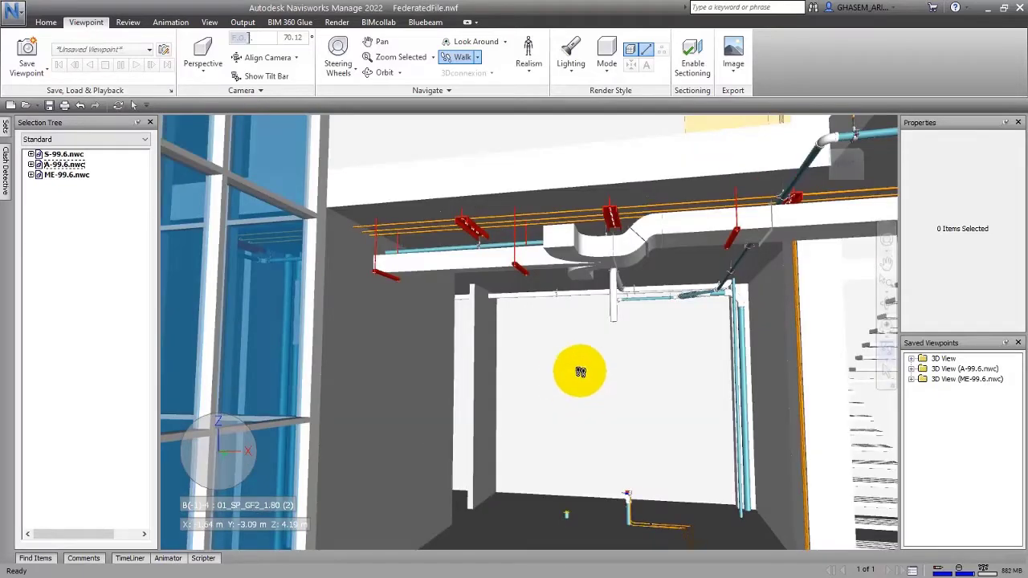
{"action": "scroll", "coordinate": [580, 372], "scroll_direction": "up", "scroll_amount": 4}
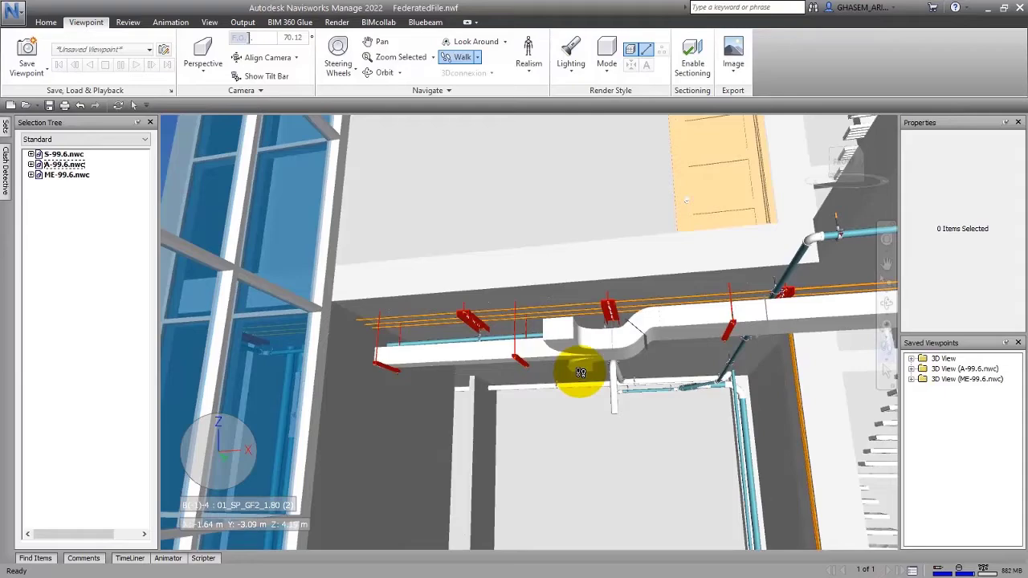
{"action": "scroll", "coordinate": [580, 372], "scroll_direction": "down", "scroll_amount": 4}
{"action": "scroll", "coordinate": [579, 372], "scroll_direction": "down", "scroll_amount": 2}
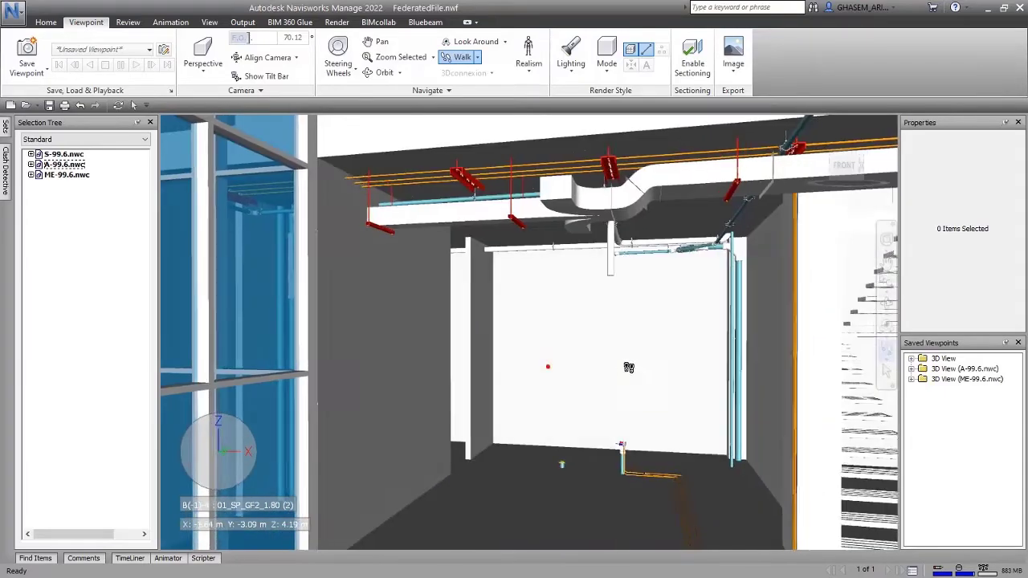
Walk past the door across the room, then back away to face the door and open staircase
{"action": "left_click_drag", "start_coordinate": [629, 366], "coordinate": [756, 497]}
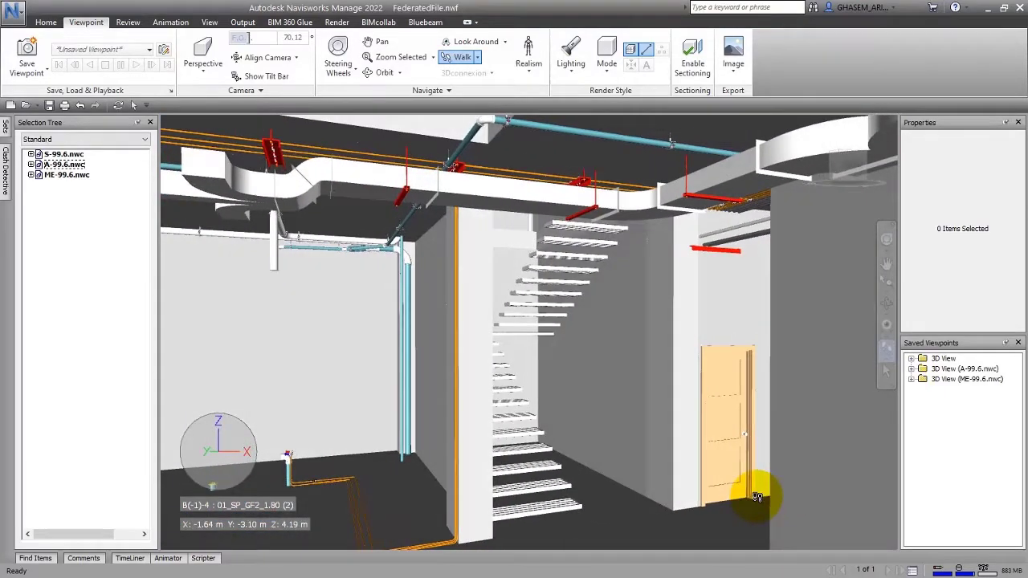
{"action": "left_click_drag", "start_coordinate": [734, 400], "coordinate": [696, 480]}
{"action": "left_click_drag", "start_coordinate": [606, 503], "coordinate": [522, 432]}
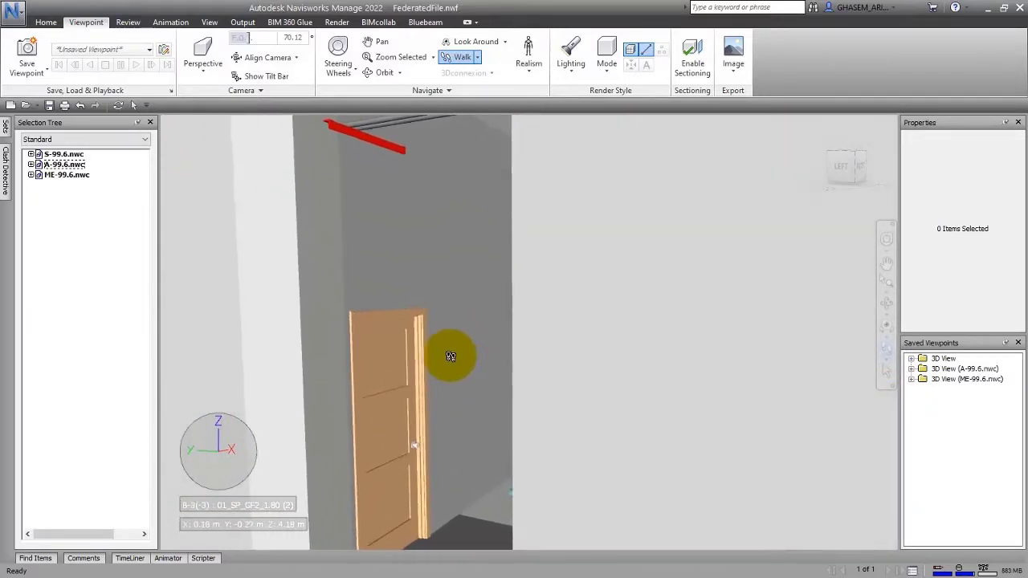
{"action": "left_click_drag", "start_coordinate": [503, 378], "coordinate": [679, 422]}
{"action": "left_click_drag", "start_coordinate": [559, 391], "coordinate": [412, 389]}
{"action": "left_click_drag", "start_coordinate": [509, 431], "coordinate": [557, 360]}
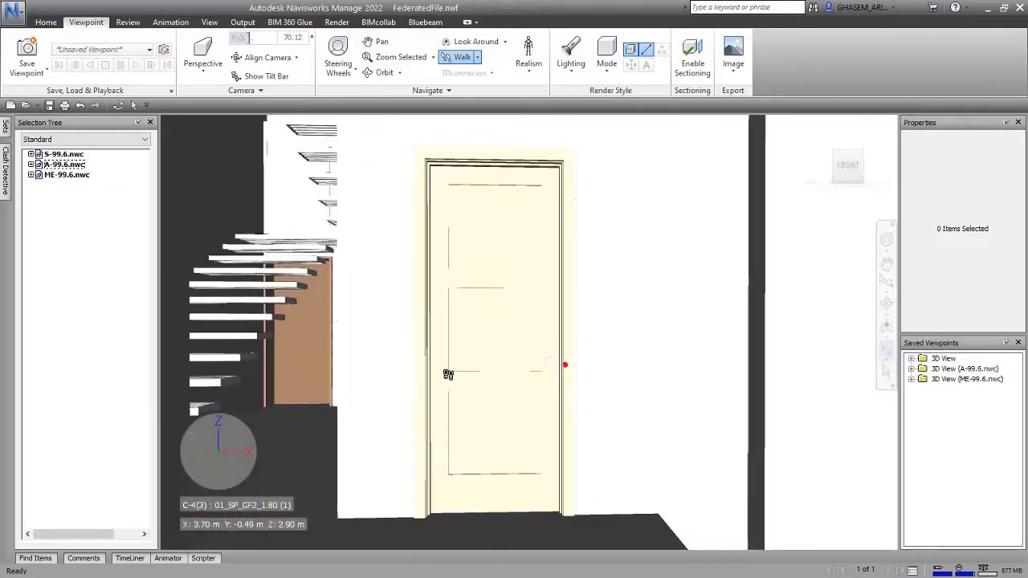
{"action": "left_click_drag", "start_coordinate": [450, 372], "coordinate": [708, 301]}
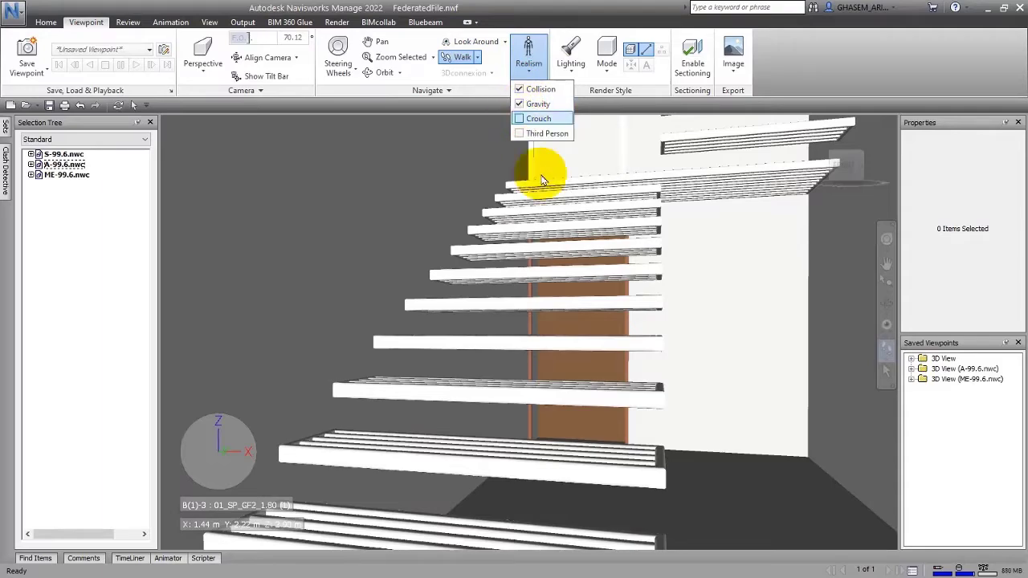
Enable the Third Person avatar and walk it up the staircase to the upper floor
{"action": "left_click_drag", "start_coordinate": [532, 371], "coordinate": [537, 122]}
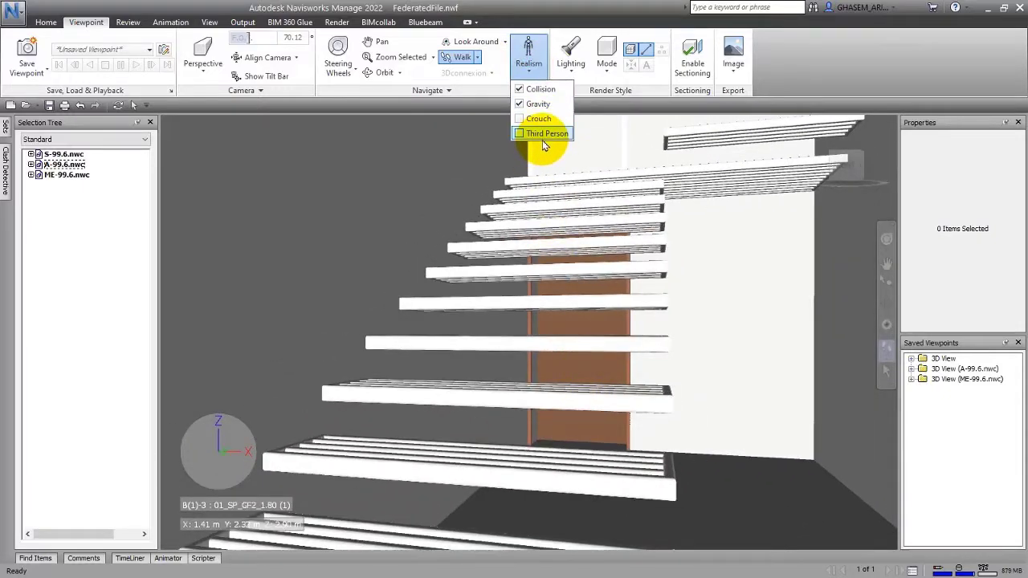
{"action": "left_click", "coordinate": [520, 135]}
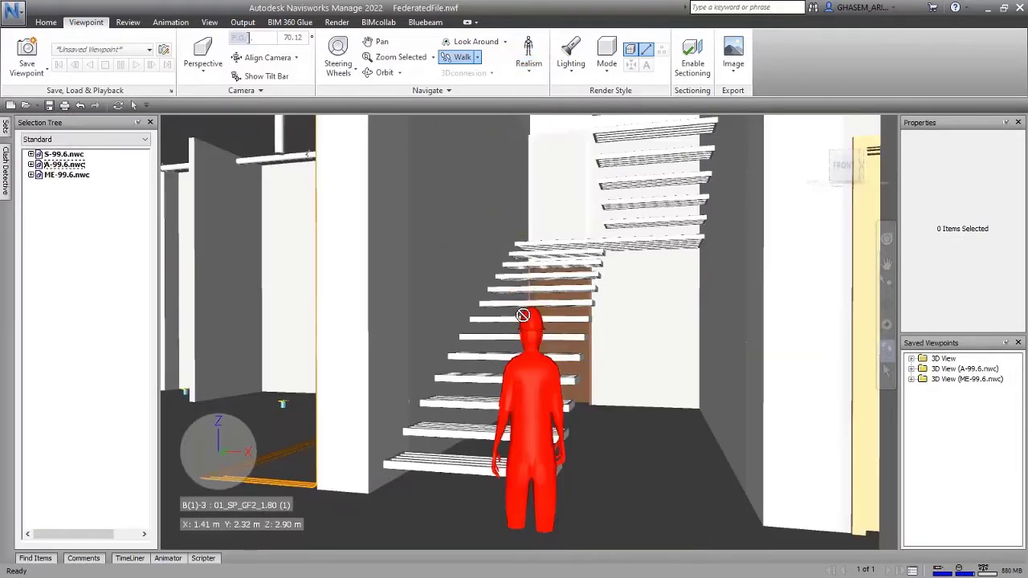
{"action": "left_click_drag", "start_coordinate": [523, 314], "coordinate": [530, 283]}
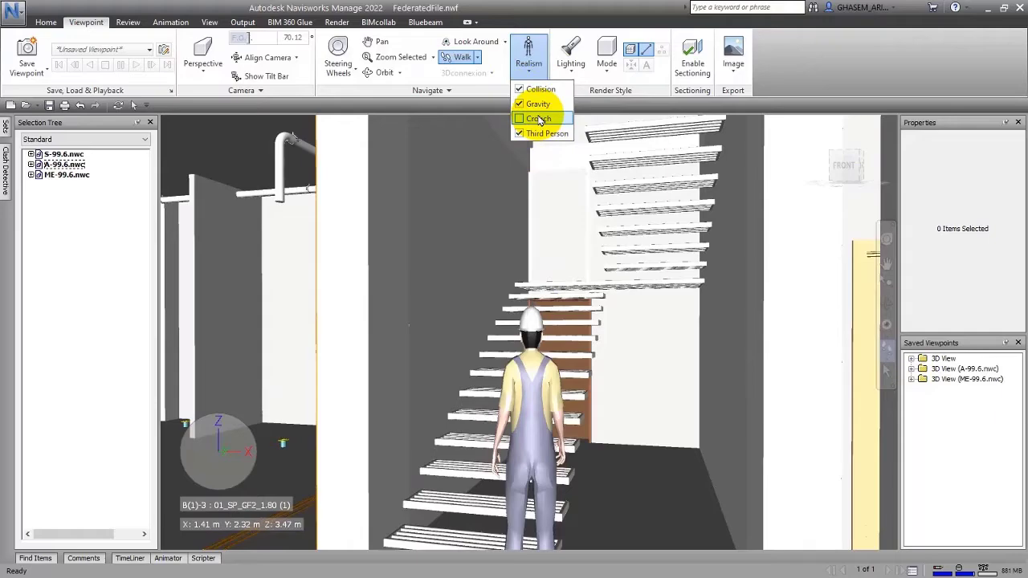
{"action": "left_click_drag", "start_coordinate": [523, 407], "coordinate": [742, 358]}
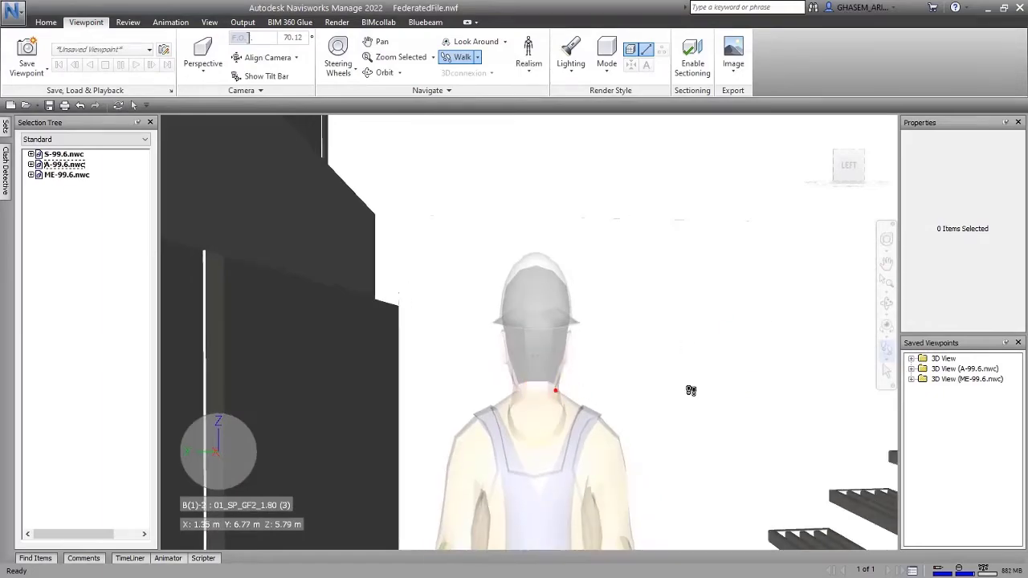
{"action": "mouse_move", "coordinate": [690, 390]}
{"action": "left_mouse_down"}
{"action": "mouse_move", "coordinate": [736, 391]}
{"action": "mouse_move", "coordinate": [614, 401]}
{"action": "mouse_move", "coordinate": [672, 300]}
{"action": "mouse_move", "coordinate": [611, 382]}
{"action": "mouse_move", "coordinate": [704, 381]}
{"action": "left_mouse_up"}
{"action": "left_click_drag", "start_coordinate": [478, 442], "coordinate": [616, 317]}
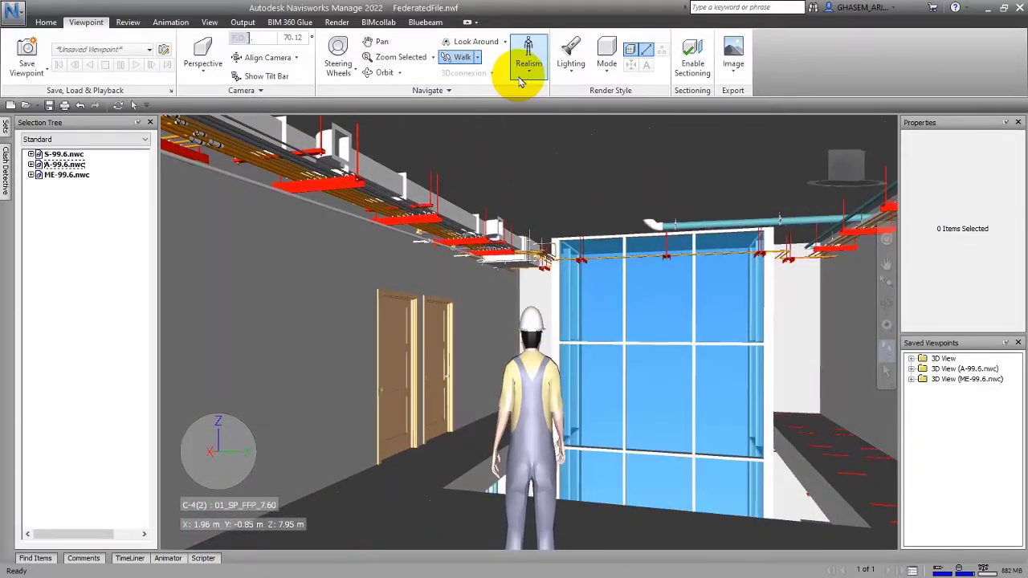
Disable Third Person and turn toward the window wall, pipe riser and ceiling ducts
{"action": "left_click", "coordinate": [519, 134]}
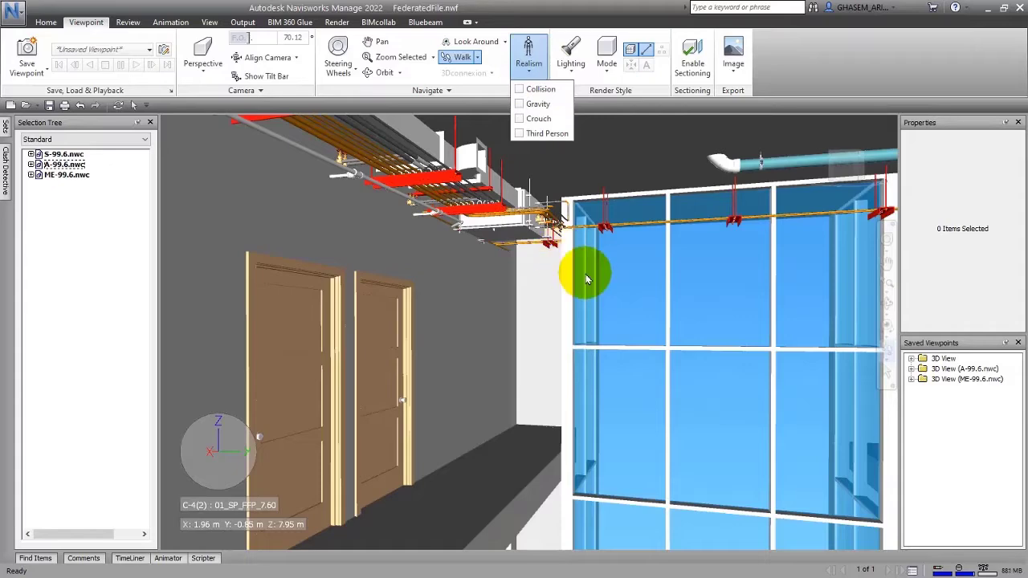
{"action": "left_click_drag", "start_coordinate": [636, 283], "coordinate": [622, 422]}
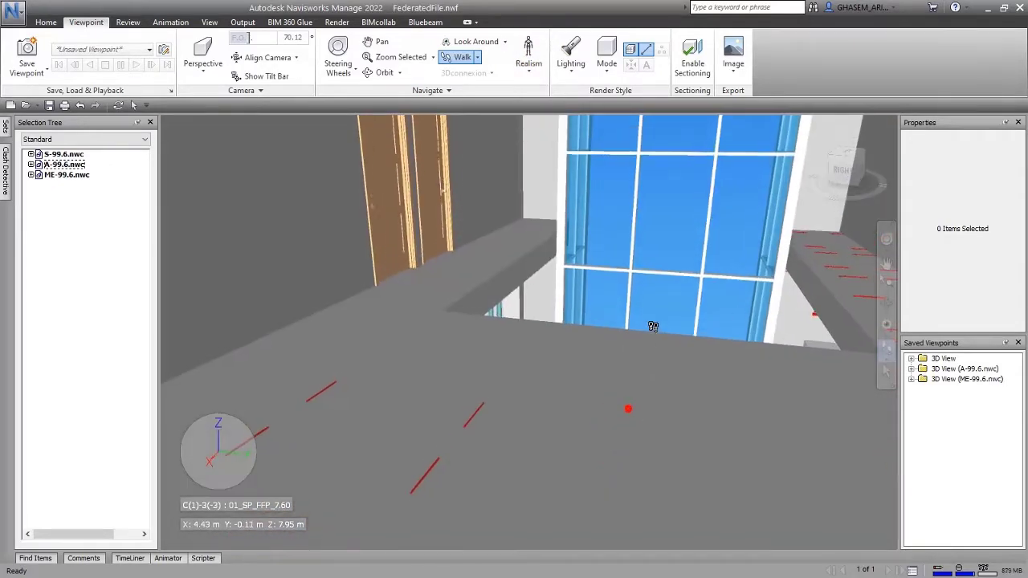
{"action": "left_click_drag", "start_coordinate": [652, 326], "coordinate": [590, 384]}
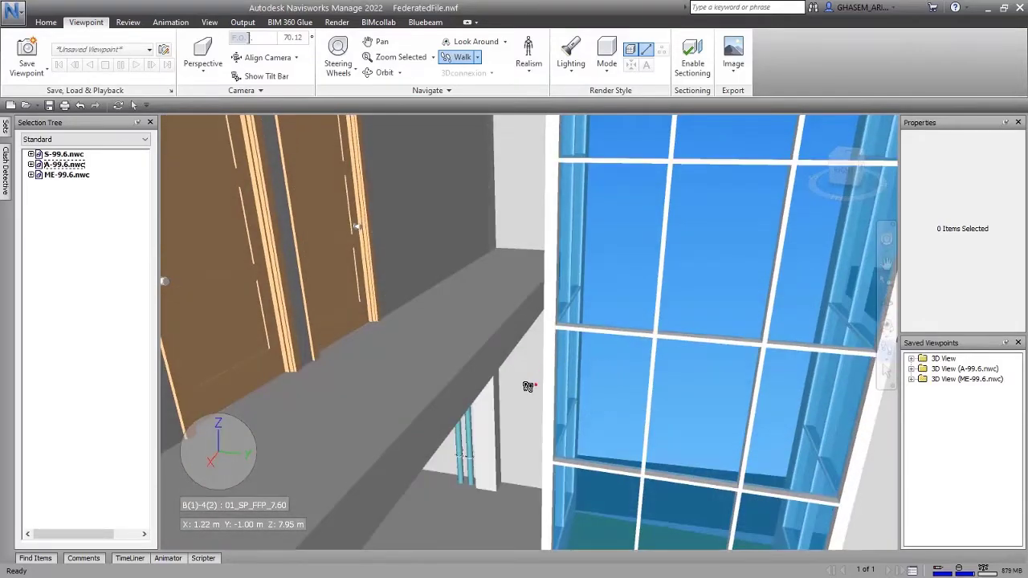
{"action": "left_click_drag", "start_coordinate": [527, 387], "coordinate": [394, 378]}
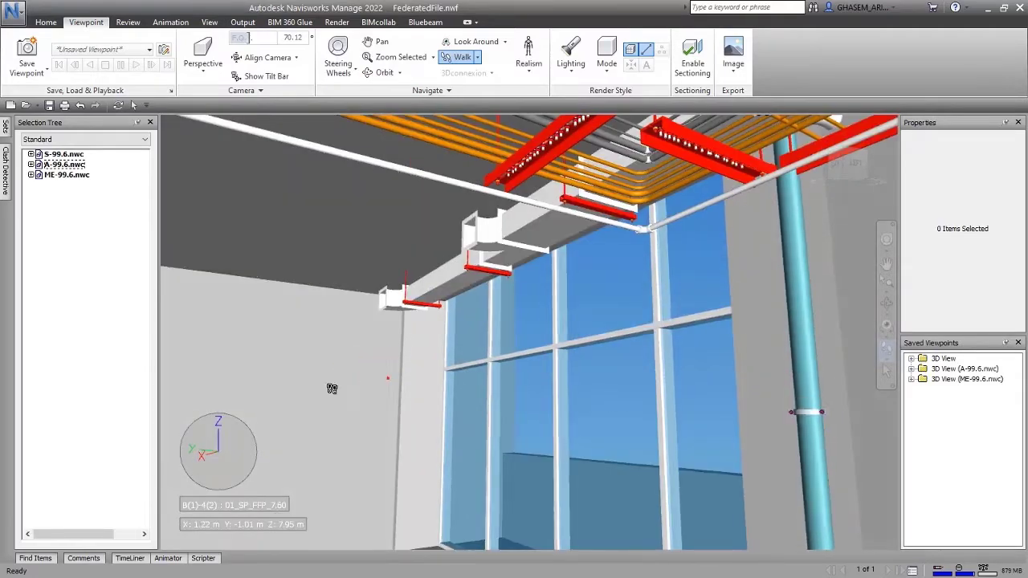
{"action": "left_click_drag", "start_coordinate": [332, 389], "coordinate": [401, 417]}
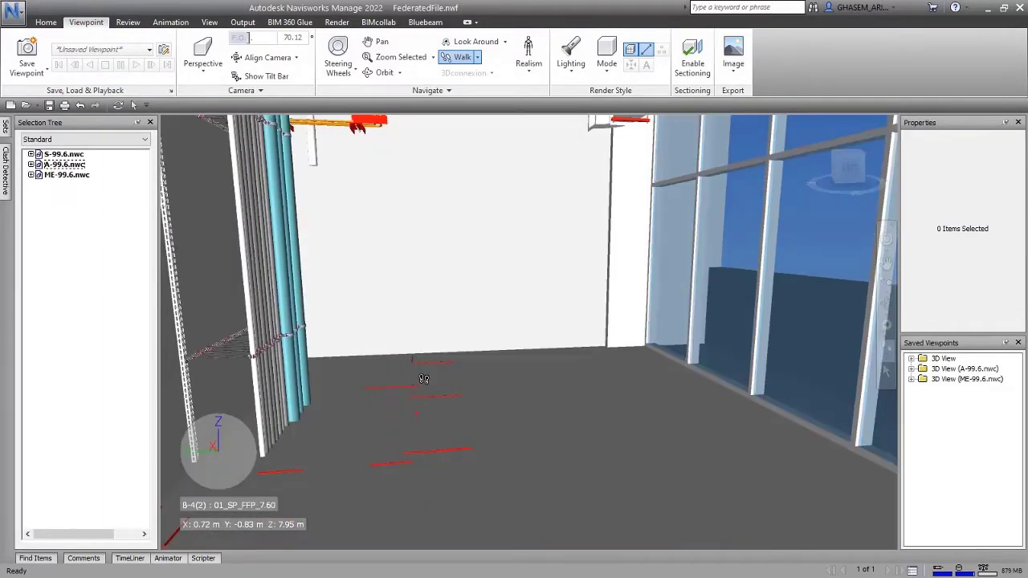
Fly up through the ceiling pipes and ducts on the upper floor
{"action": "left_click_drag", "start_coordinate": [423, 378], "coordinate": [436, 240]}
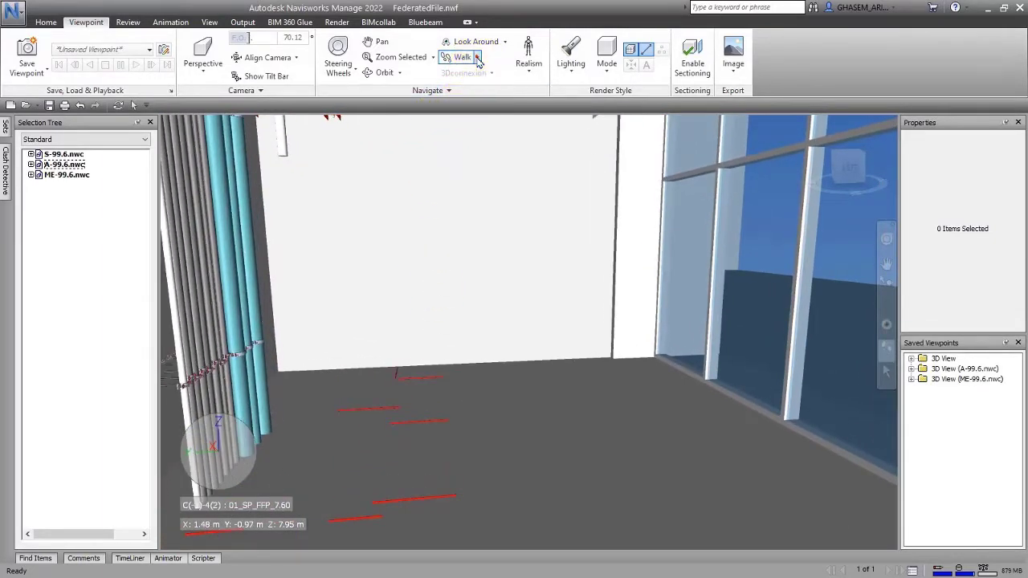
{"action": "left_click_drag", "start_coordinate": [570, 273], "coordinate": [247, 341]}
{"action": "left_click_drag", "start_coordinate": [540, 331], "coordinate": [527, 328]}
{"action": "left_click_drag", "start_coordinate": [393, 276], "coordinate": [640, 228]}
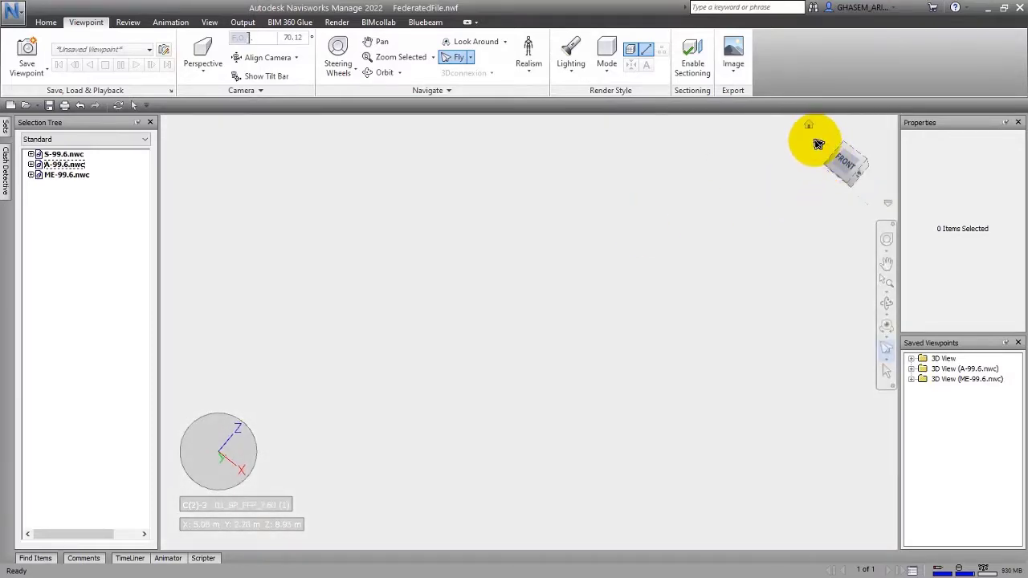
Return to the Home view of the whole building and fly slightly closer
{"action": "left_click", "coordinate": [810, 130]}
{"action": "left_click", "coordinate": [809, 126]}
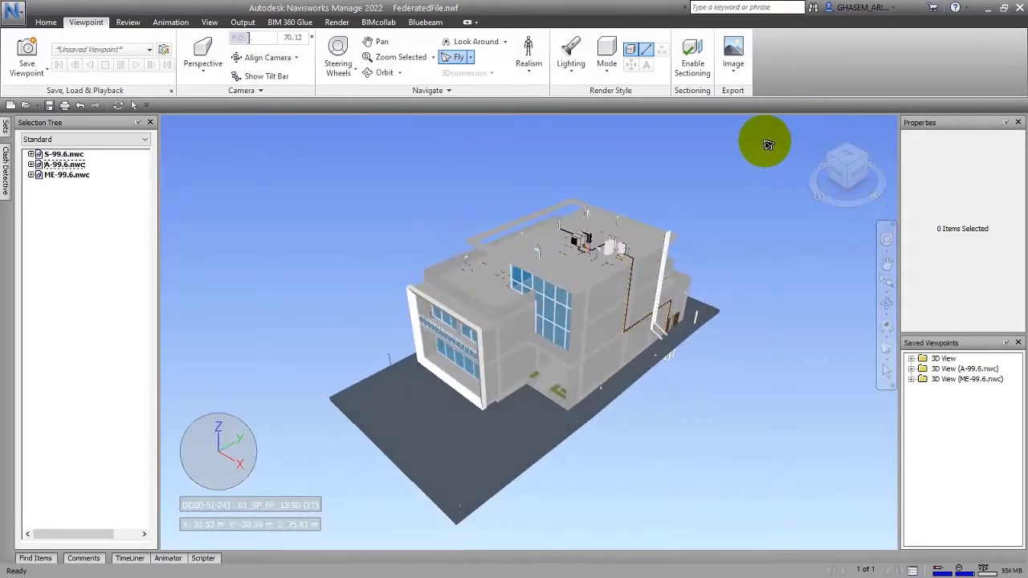
{"action": "left_click_drag", "start_coordinate": [536, 270], "coordinate": [653, 326]}
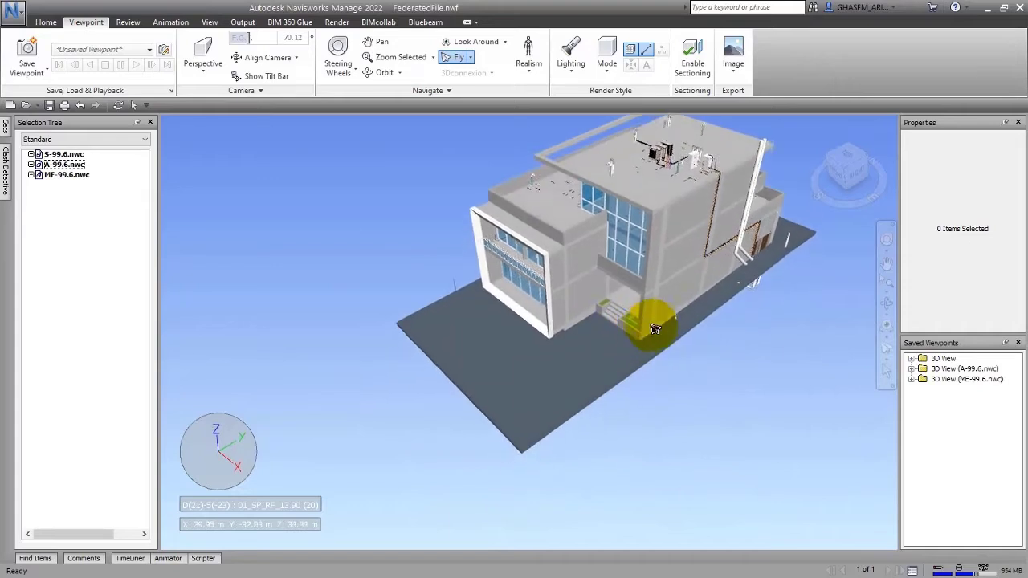
Expand the Navigate panel and pin its speed settings open
{"action": "left_click", "coordinate": [446, 90]}
{"action": "left_click", "coordinate": [323, 134]}
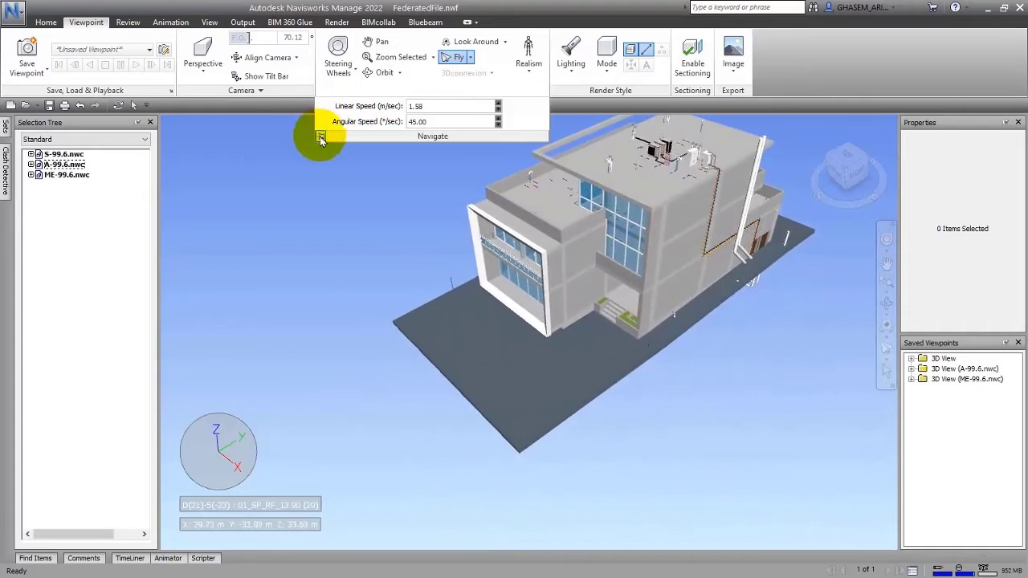
{"action": "left_click", "coordinate": [434, 92]}
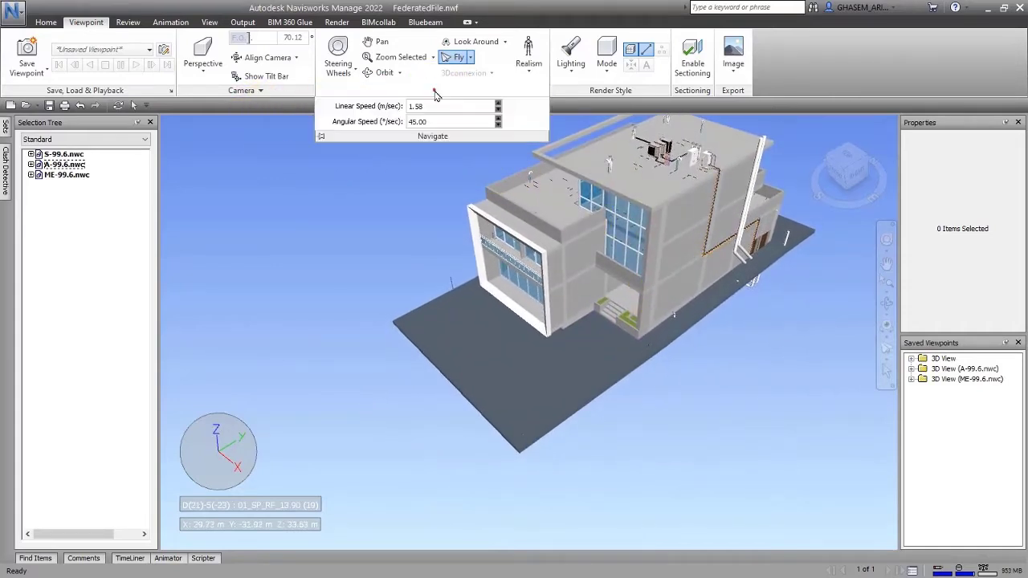
{"action": "left_click", "coordinate": [336, 133]}
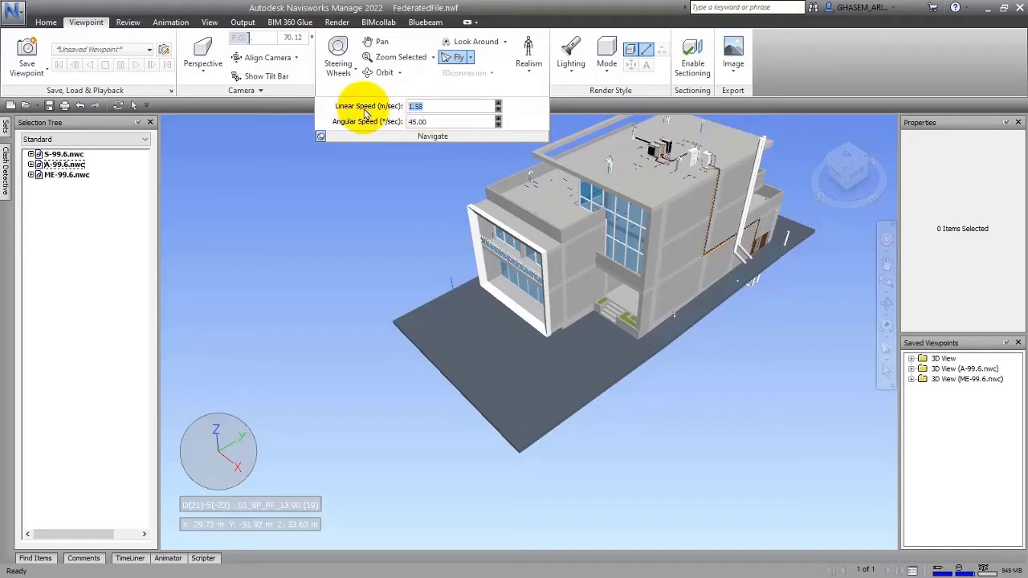
Switch to Walk mode and walk around the building
{"action": "left_click", "coordinate": [471, 58]}
{"action": "left_click", "coordinate": [462, 82]}
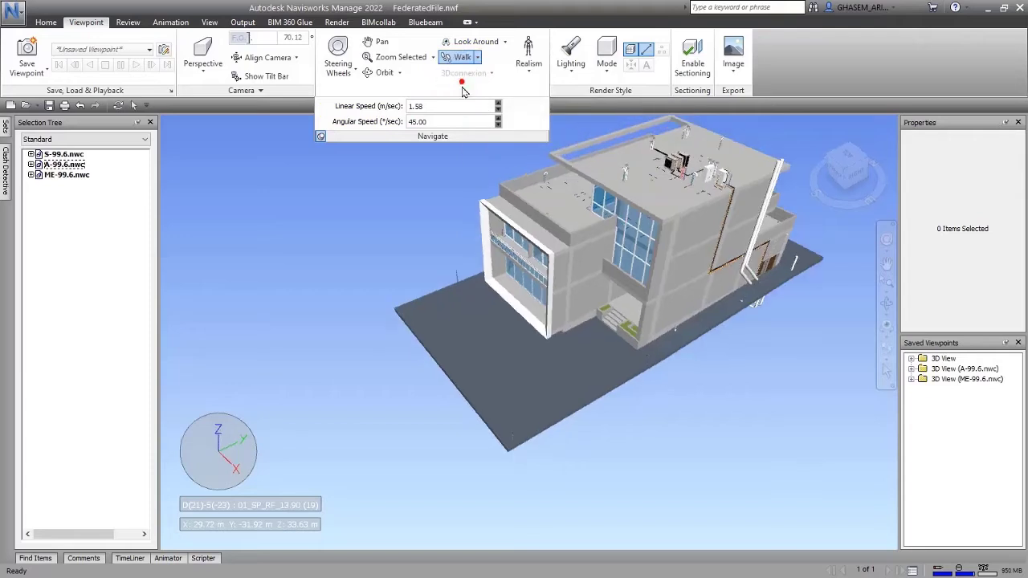
{"action": "left_click", "coordinate": [471, 58]}
{"action": "left_click", "coordinate": [458, 100]}
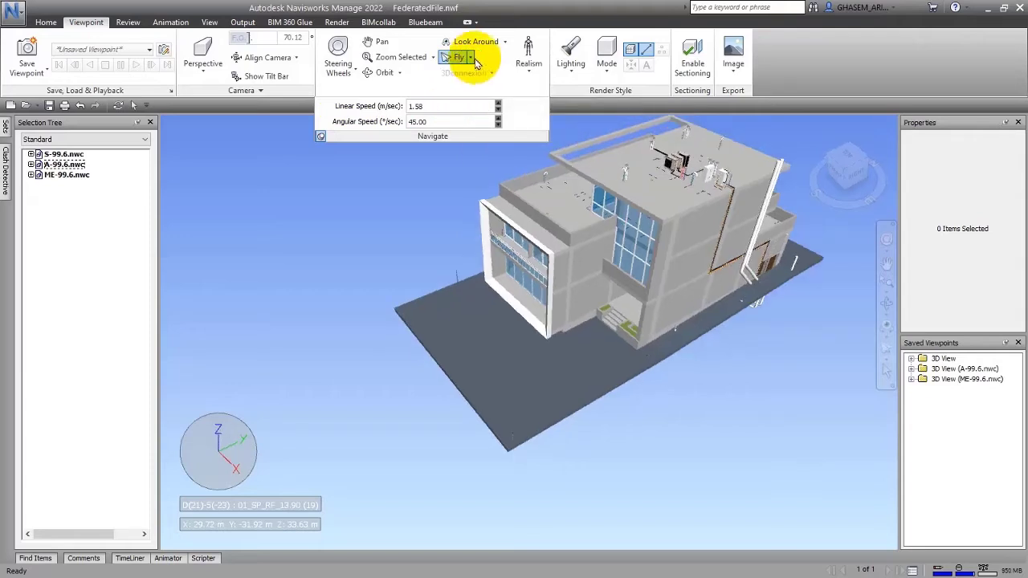
{"action": "left_click_drag", "start_coordinate": [623, 347], "coordinate": [489, 134]}
Change the Linear Speed from 100.00 to 2.00 m/sec
{"action": "left_click", "coordinate": [442, 104]}
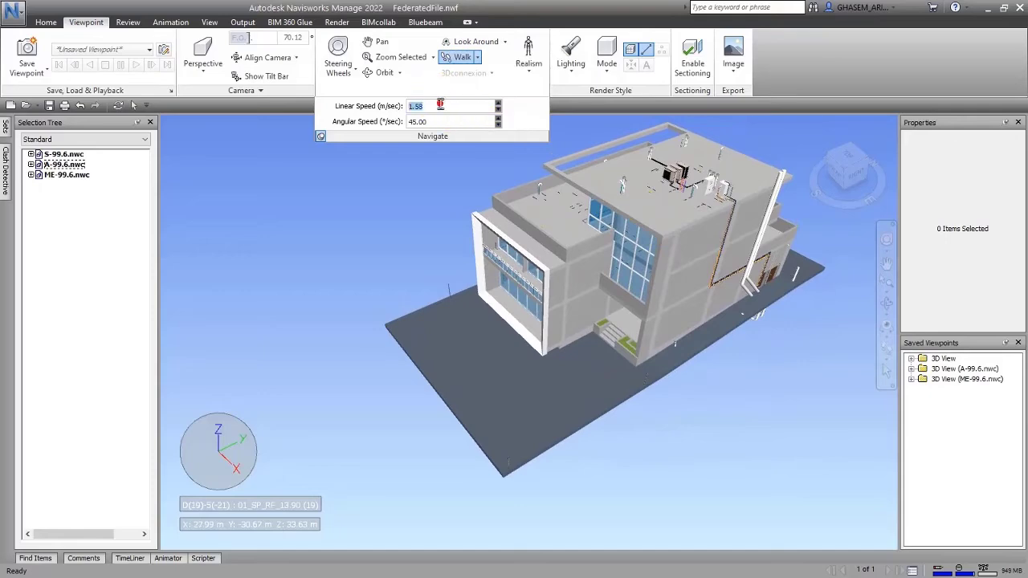
{"action": "left_click_drag", "start_coordinate": [578, 409], "coordinate": [625, 345]}
{"action": "double_click", "coordinate": [438, 106]}
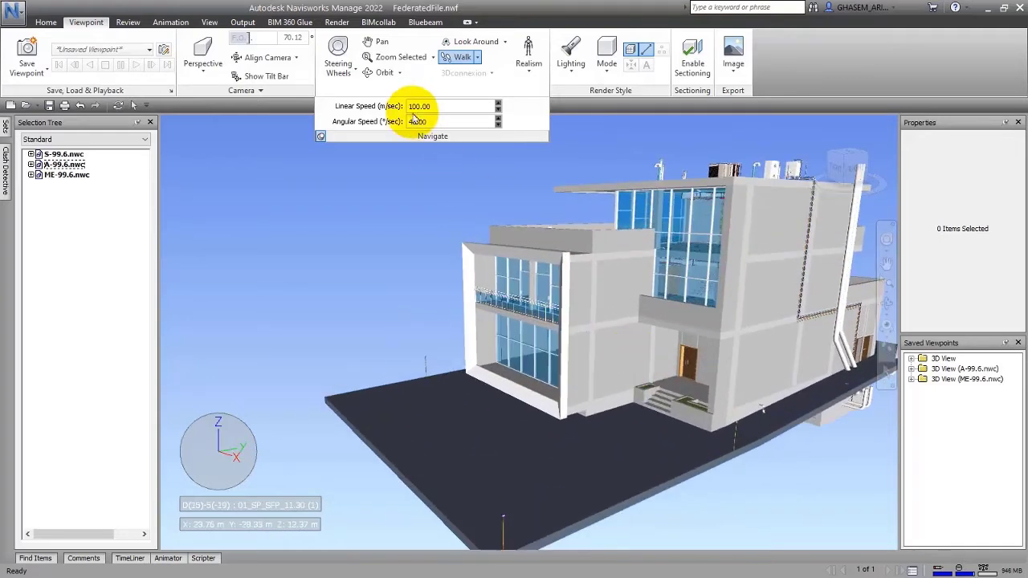
{"action": "left_click", "coordinate": [366, 118]}
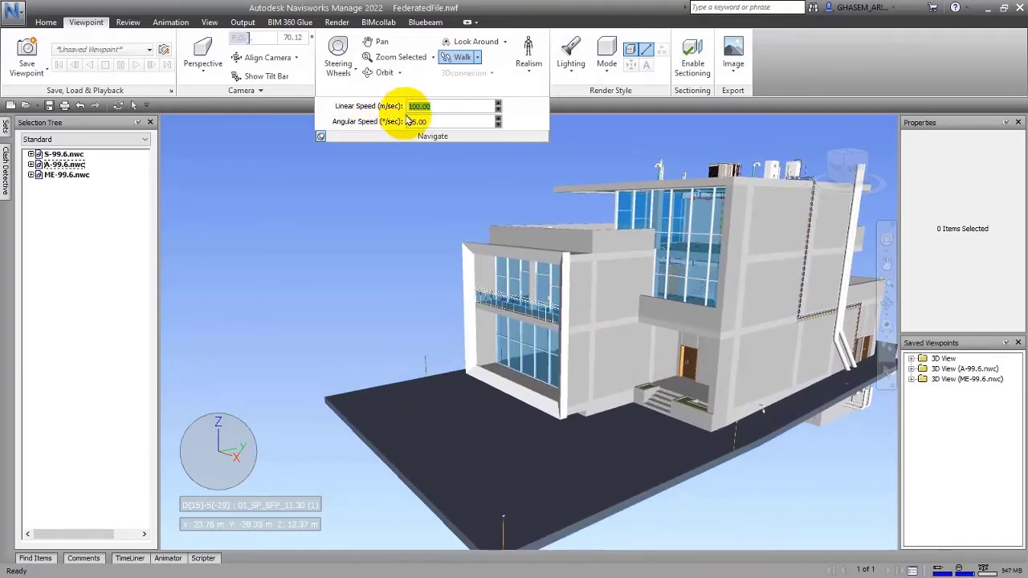
{"action": "left_click", "coordinate": [133, 105]}
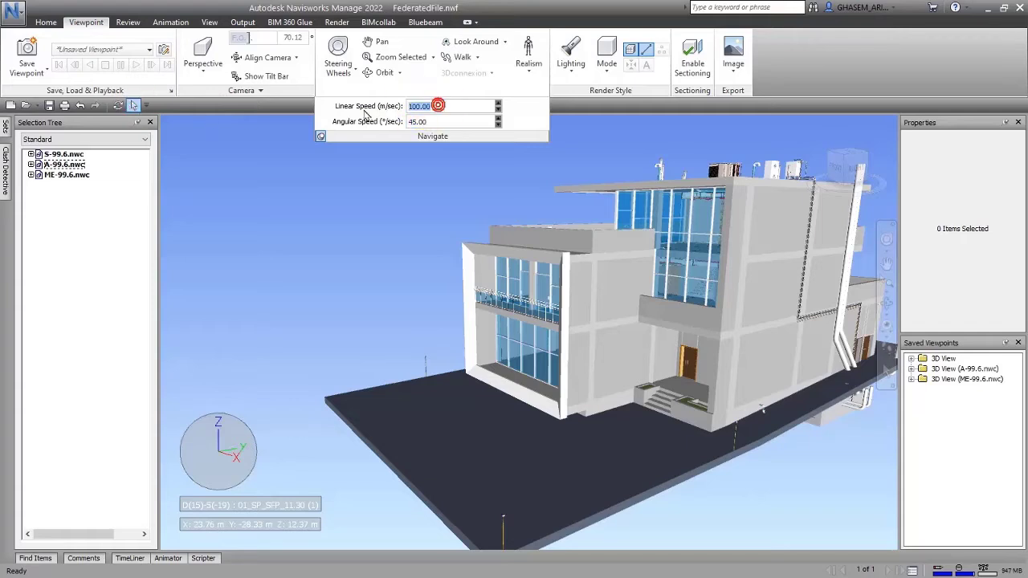
{"action": "type", "text": "2"}
{"action": "key", "text": "Return"}
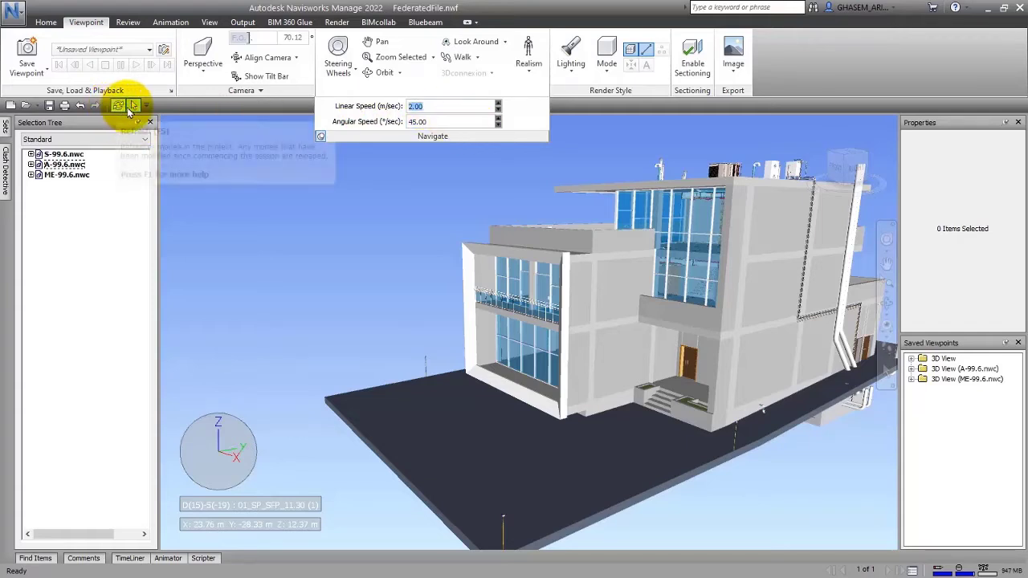
Resume walking, then switch to Fly and fly toward the building
{"action": "left_click", "coordinate": [128, 108]}
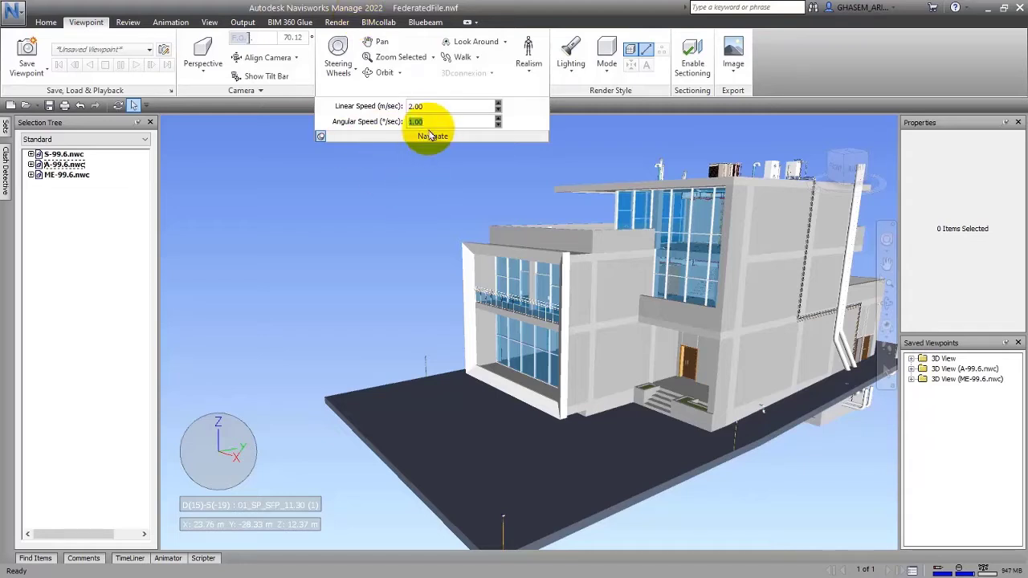
{"action": "left_click", "coordinate": [457, 57]}
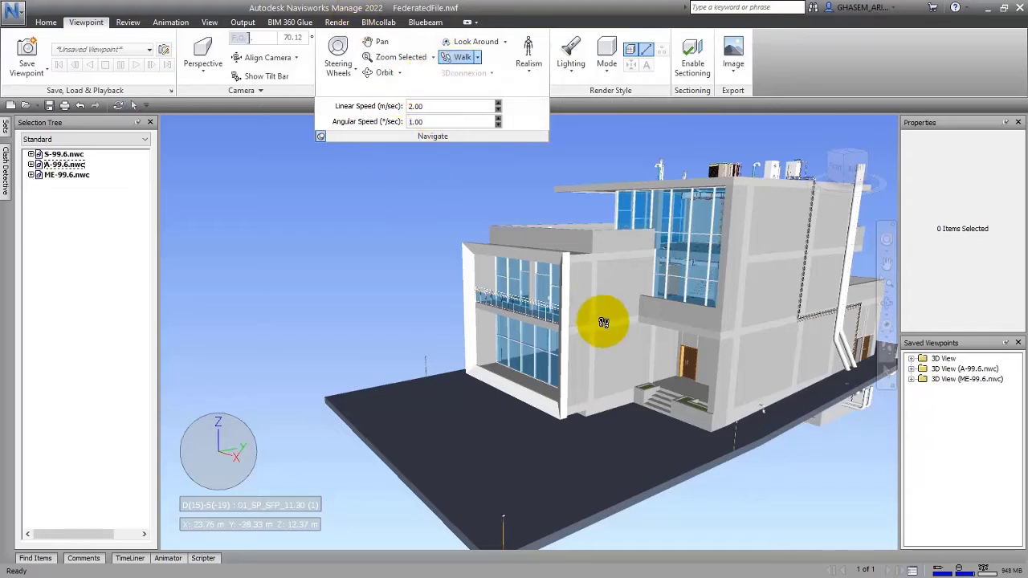
{"action": "left_click_drag", "start_coordinate": [603, 322], "coordinate": [787, 329]}
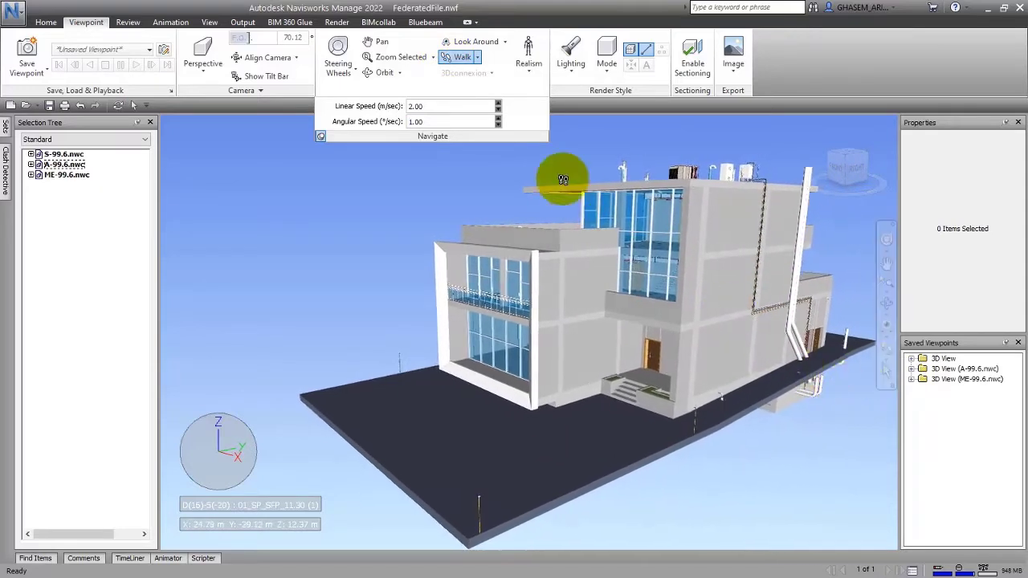
{"action": "left_click", "coordinate": [478, 58]}
{"action": "left_click", "coordinate": [470, 94]}
{"action": "left_click_drag", "start_coordinate": [615, 358], "coordinate": [440, 135]}
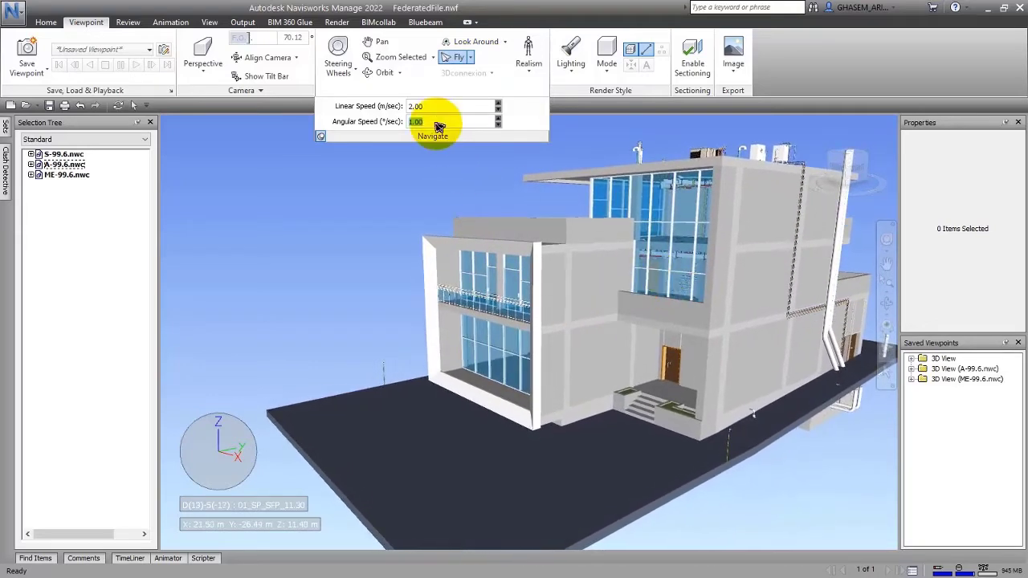
Set Angular Speed to 60.00 °/sec and fly turning toward the building
{"action": "left_click", "coordinate": [134, 105]}
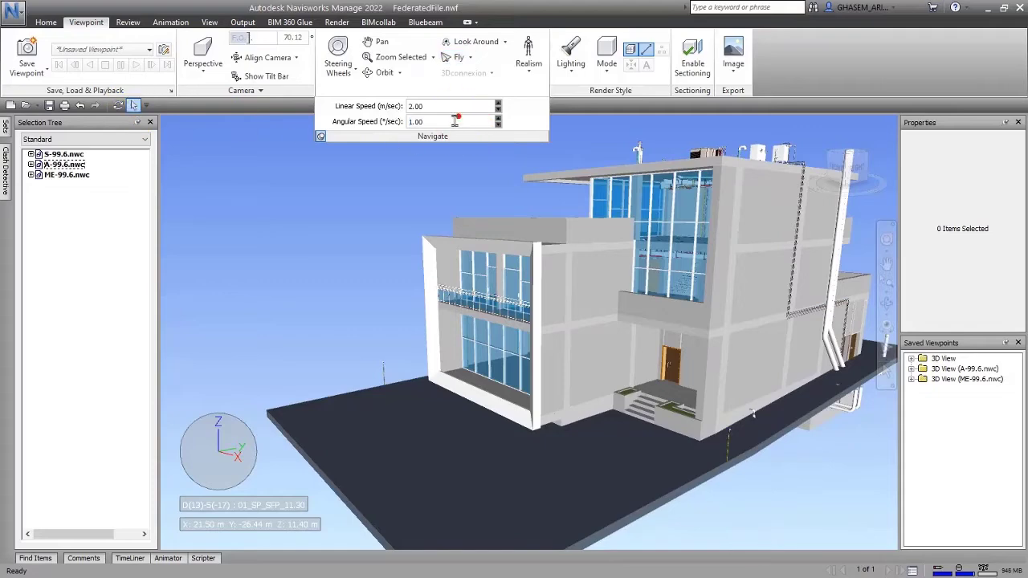
{"action": "type", "text": "60"}
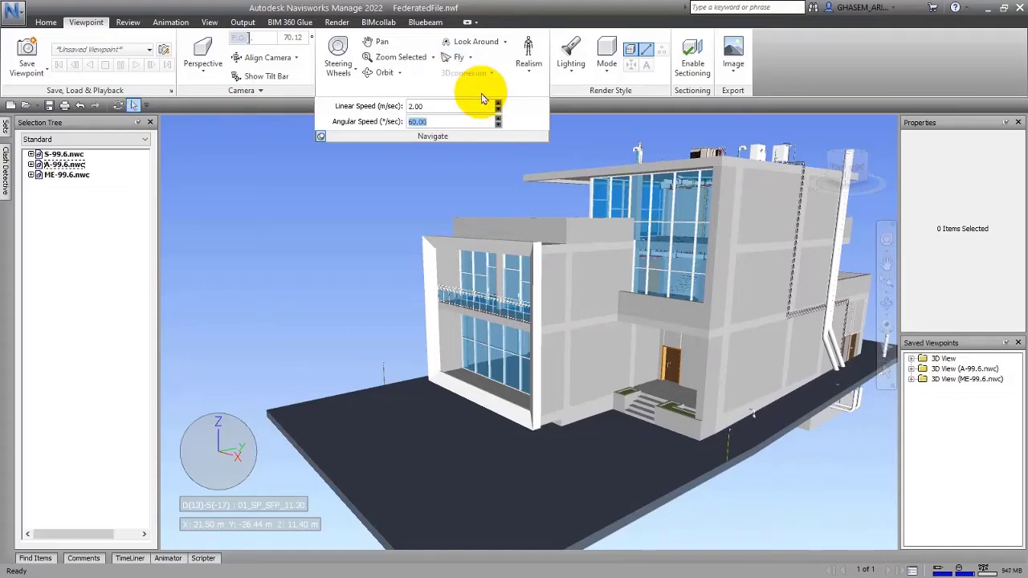
{"action": "left_click", "coordinate": [458, 57]}
{"action": "left_click_drag", "start_coordinate": [521, 305], "coordinate": [787, 348]}
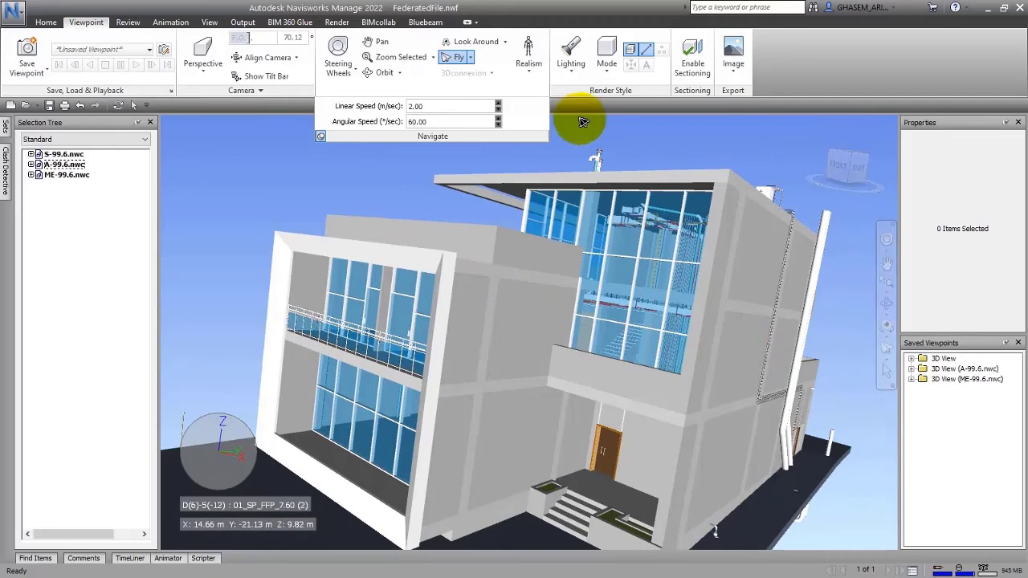
Return to the whole-building Home view and select the 60.00 angular speed value
{"action": "left_click", "coordinate": [134, 105]}
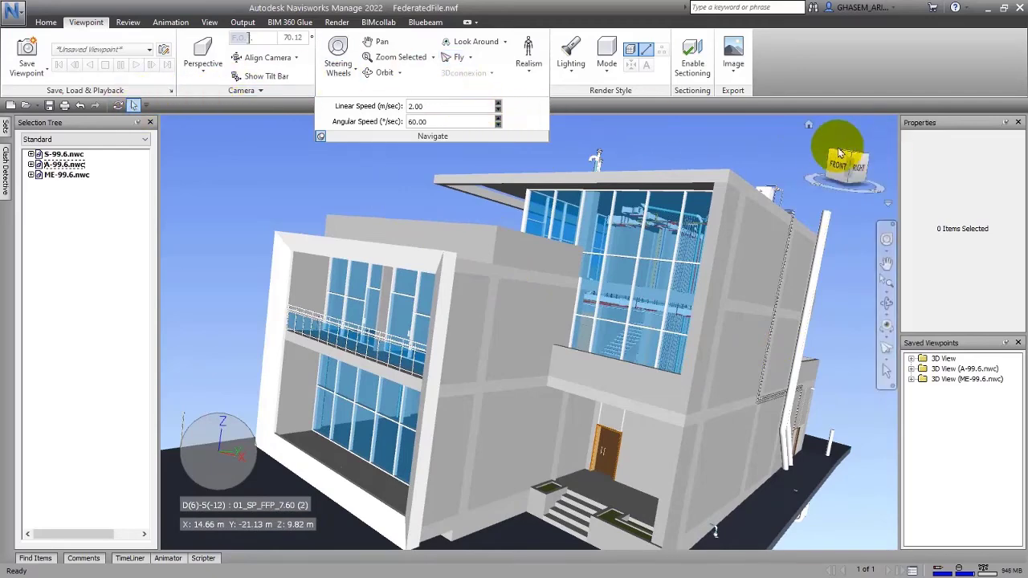
{"action": "left_click", "coordinate": [809, 125]}
{"action": "double_click", "coordinate": [431, 121]}
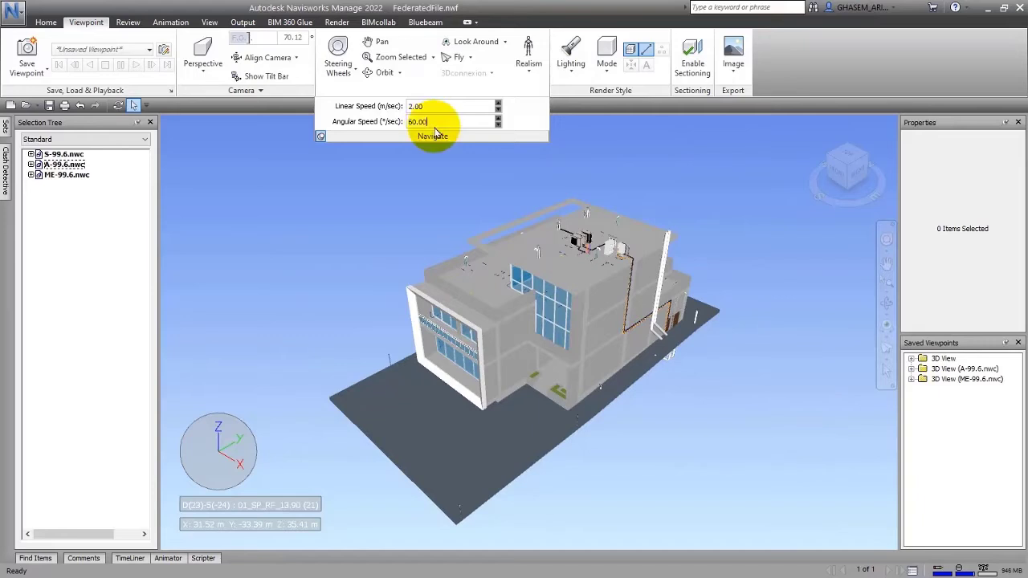
{"action": "left_click", "coordinate": [347, 134]}
Finish with angular speed at 15.00 °/sec and reactivate Fly
{"action": "double_click", "coordinate": [433, 107]}
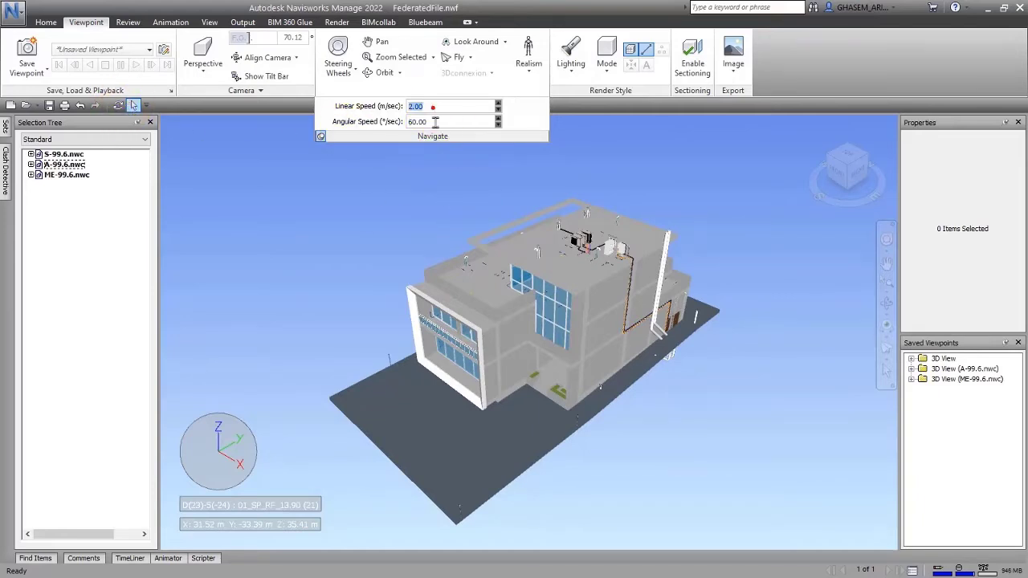
{"action": "right_click", "coordinate": [451, 177]}
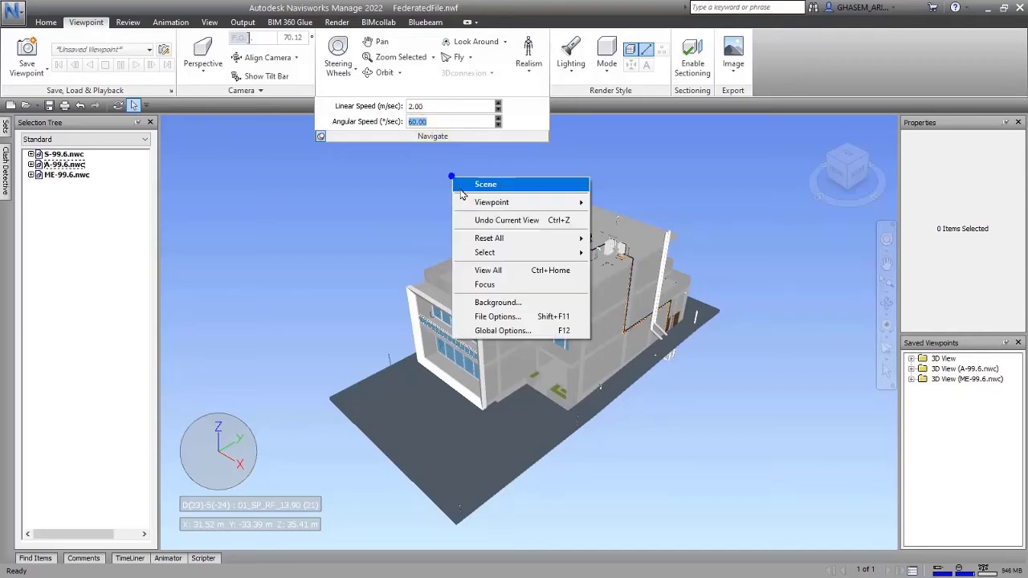
{"action": "key", "text": "Escape"}
{"action": "scroll", "coordinate": [478, 299], "scroll_direction": "up", "scroll_amount": 3}
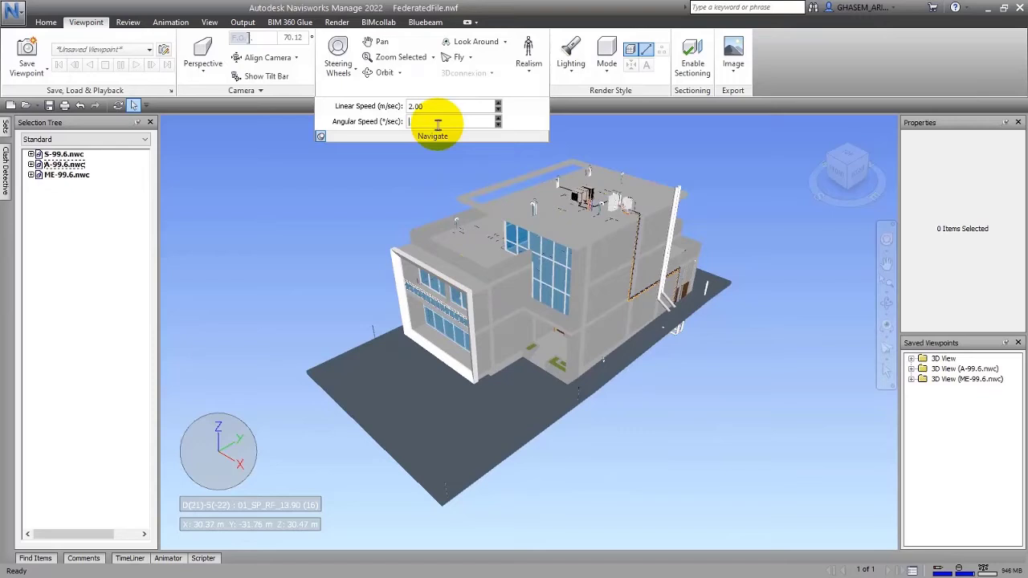
{"action": "left_click", "coordinate": [443, 61]}
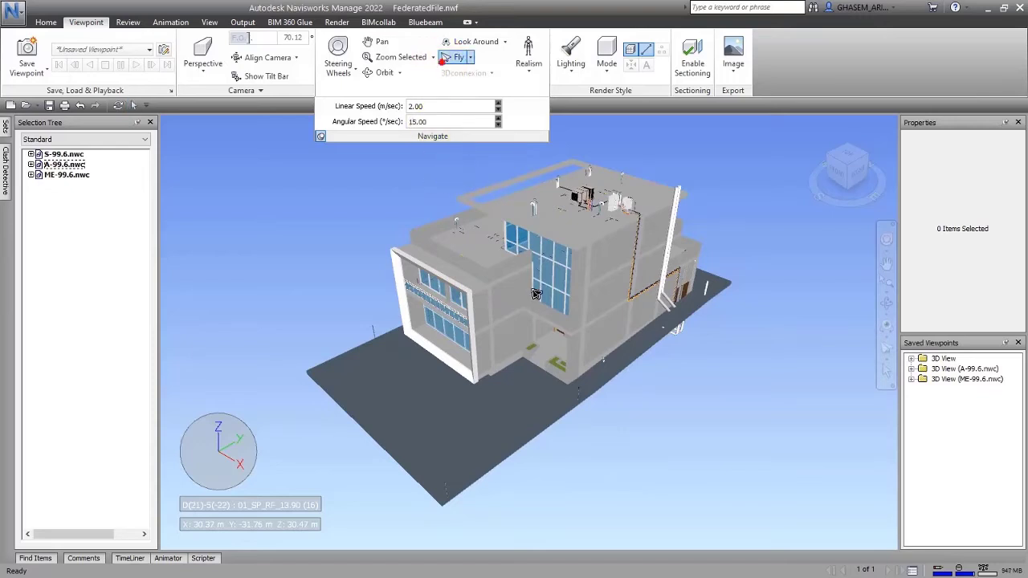
Fly toward the building and on over the roof, ending low beside the rooftop mechanical units
{"action": "left_click_drag", "start_coordinate": [536, 294], "coordinate": [583, 383]}
{"action": "key", "text": "alt"}
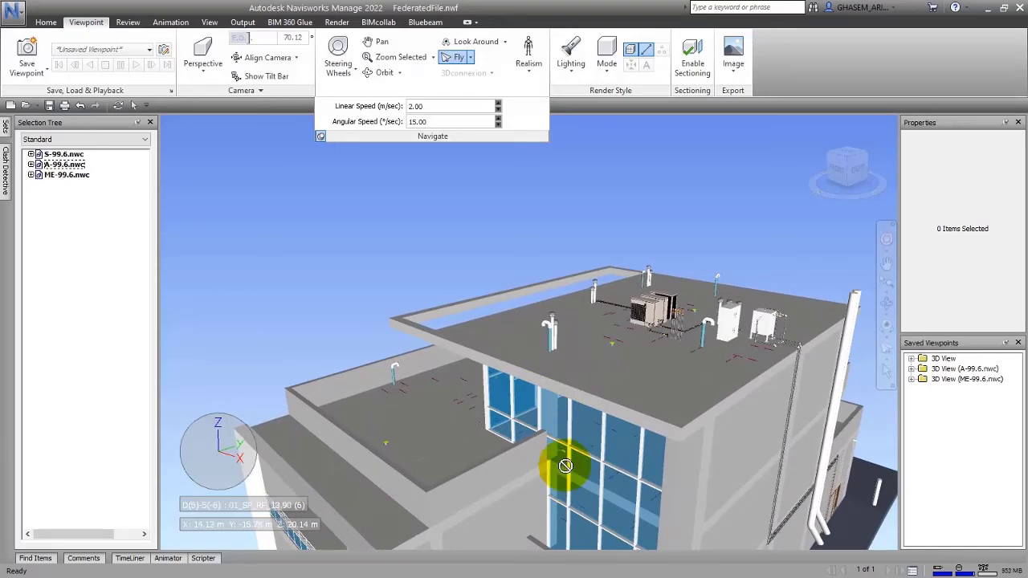
{"action": "left_click_drag", "start_coordinate": [547, 452], "coordinate": [582, 321]}
Switch from Fly to Walk, walk forward from the roof edge, and show the Realism options
{"action": "left_click", "coordinate": [469, 57]}
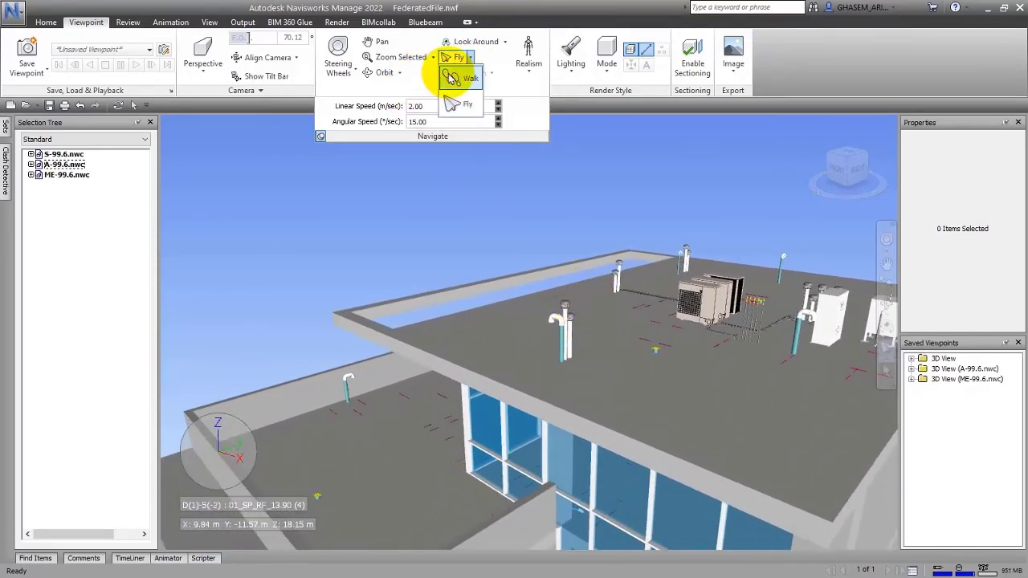
{"action": "left_click", "coordinate": [468, 78]}
{"action": "mouse_move", "coordinate": [551, 268]}
{"action": "left_mouse_down"}
{"action": "mouse_move", "coordinate": [535, 489]}
{"action": "mouse_move", "coordinate": [466, 337]}
{"action": "left_mouse_up"}
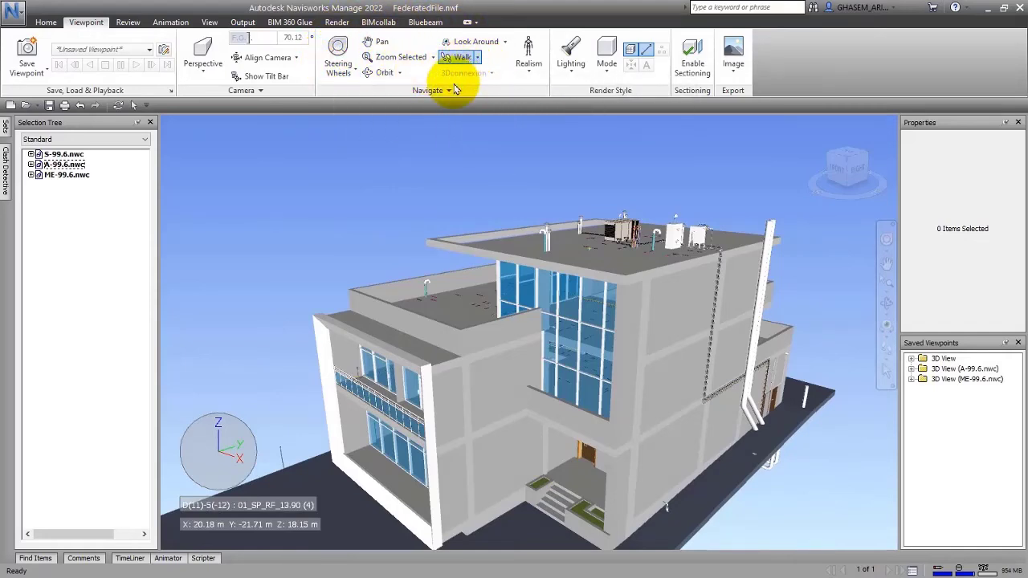
{"action": "left_click", "coordinate": [530, 73]}
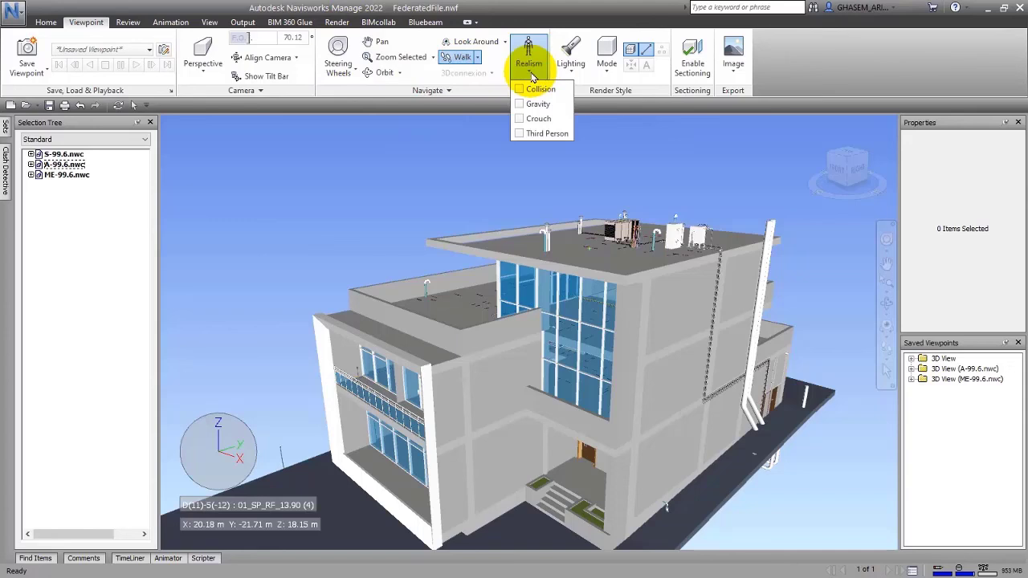